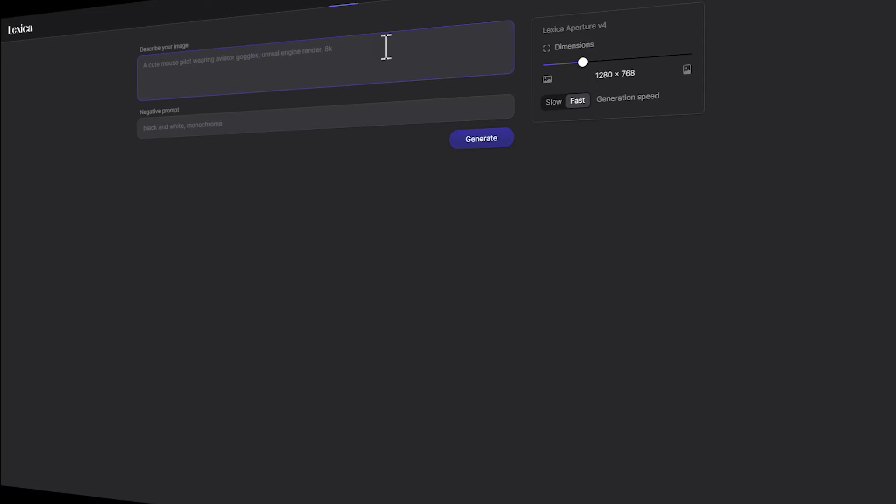
# Step: Generate images from the pasted character prompt, then key out the mouth clip's green with smoothness 24
pyautogui.write('create an anime-style character without a mouth，she looks like 22 years old with blue long hair，she wears a fashion t-shirt and comfortable jeans.she is sitting behind her laptop in her home studio，arms on her desk，Front facing the audience,centered in the image.The home studio has a futuristic lighting, with abstract-themed art on the walls, digital art.')
pyautogui.click(472, 166)
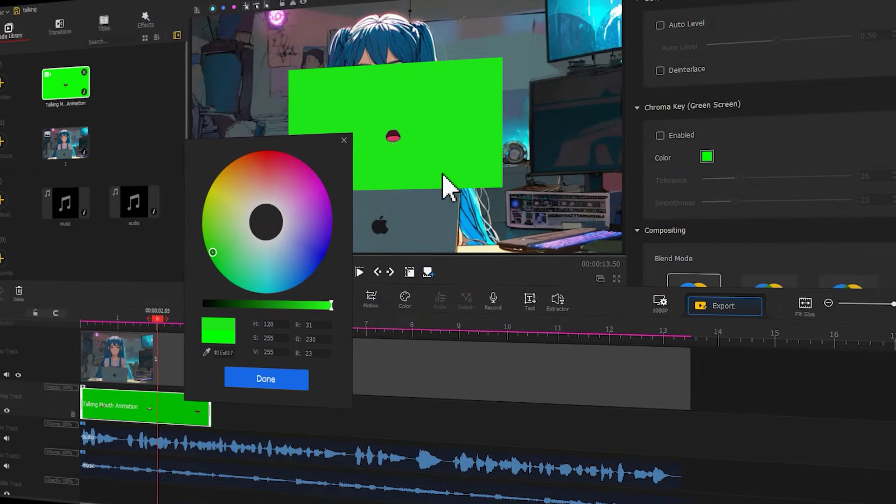
pyautogui.click(286, 376)
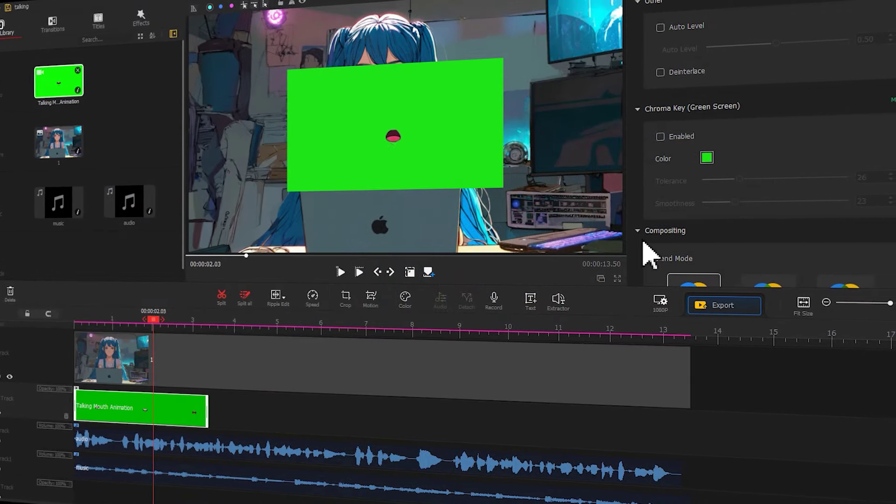
pyautogui.click(660, 136)
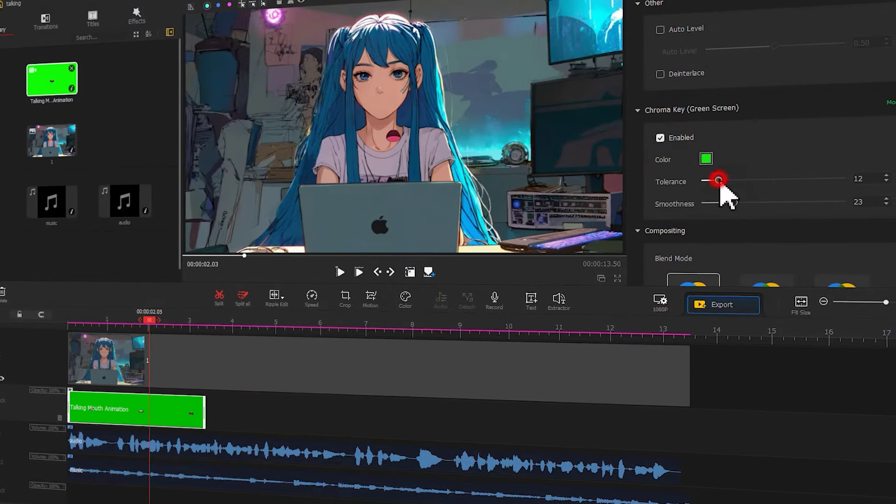
pyautogui.moveTo(718, 181); pyautogui.dragTo(724, 182)
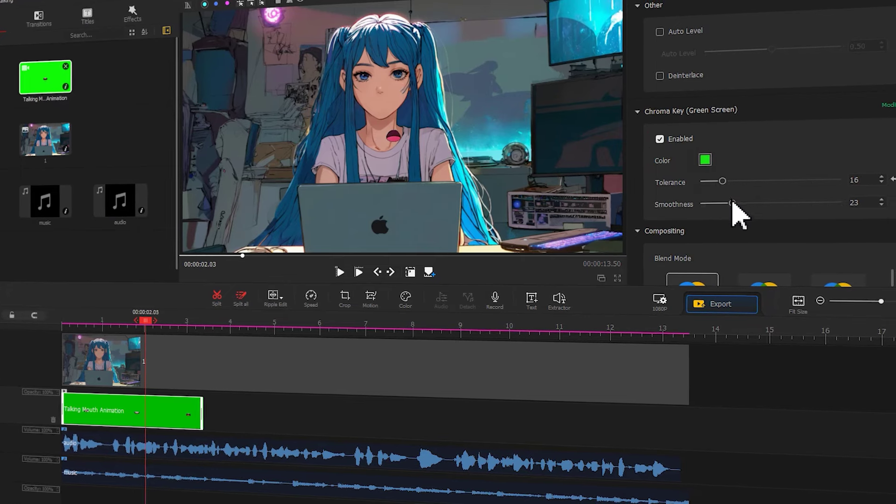
pyautogui.click(732, 204)
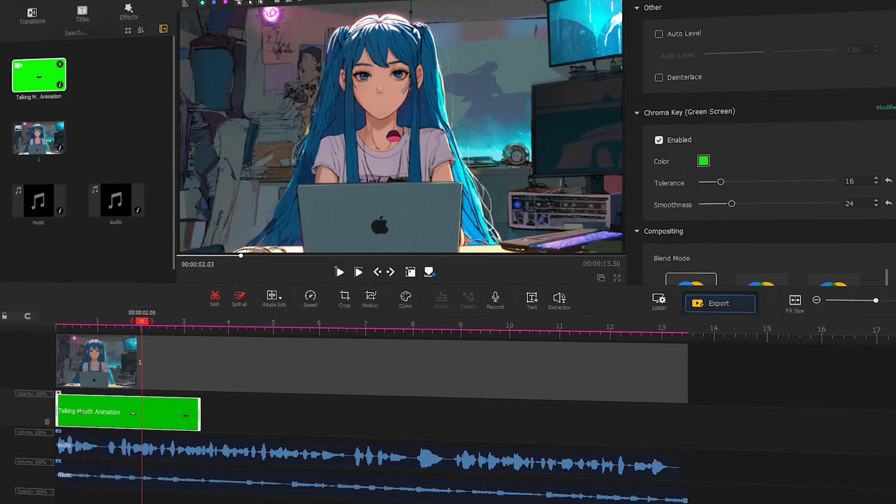
pyautogui.scroll(10, 768, 140)
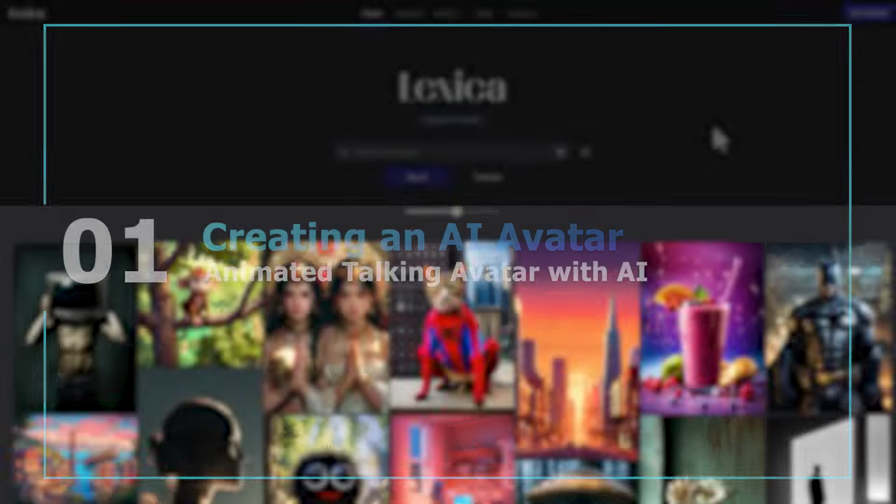
# Step: Sign in to Lexica and open the image generation form
pyautogui.scroll(-10, 716, 140)
pyautogui.scroll(-7, 722, 140)
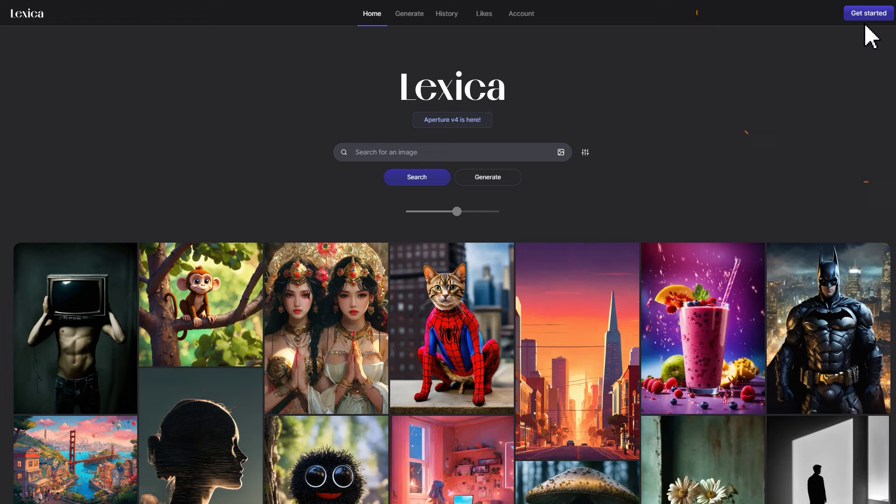
pyautogui.click(866, 14)
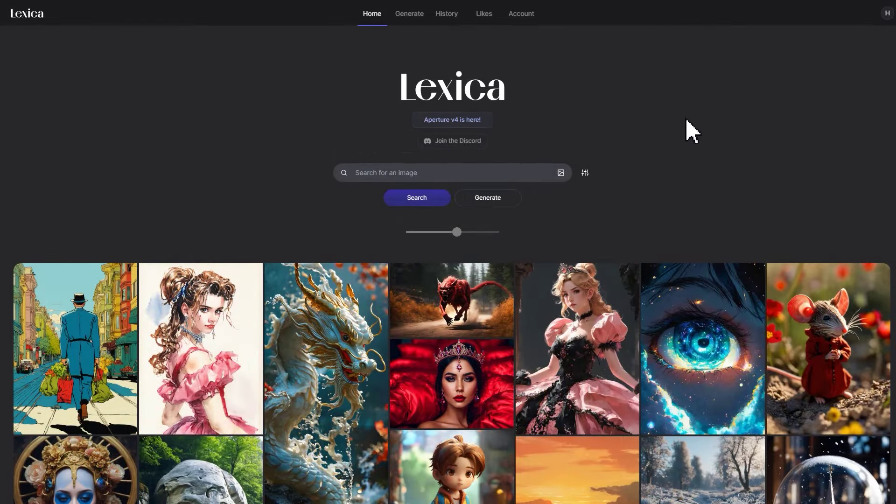
pyautogui.click(417, 19)
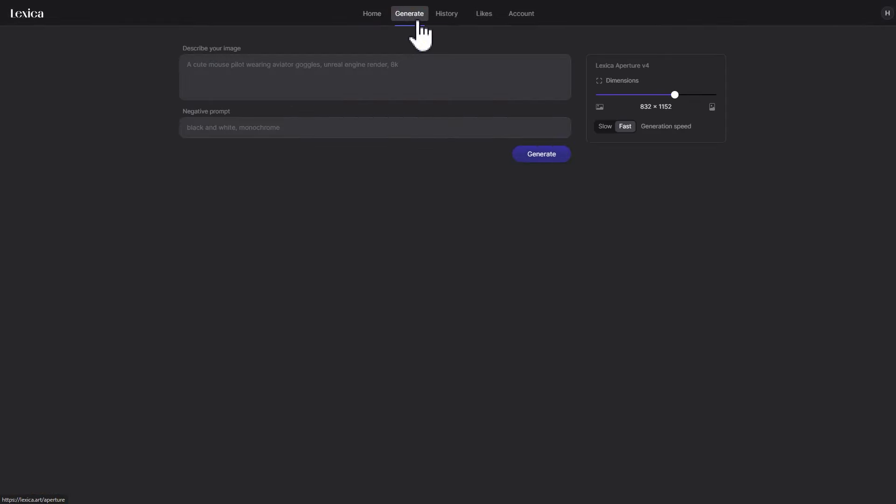
# Step: Set the image size to 1280 × 768 and paste the anime character description into the prompt
pyautogui.click(609, 95)
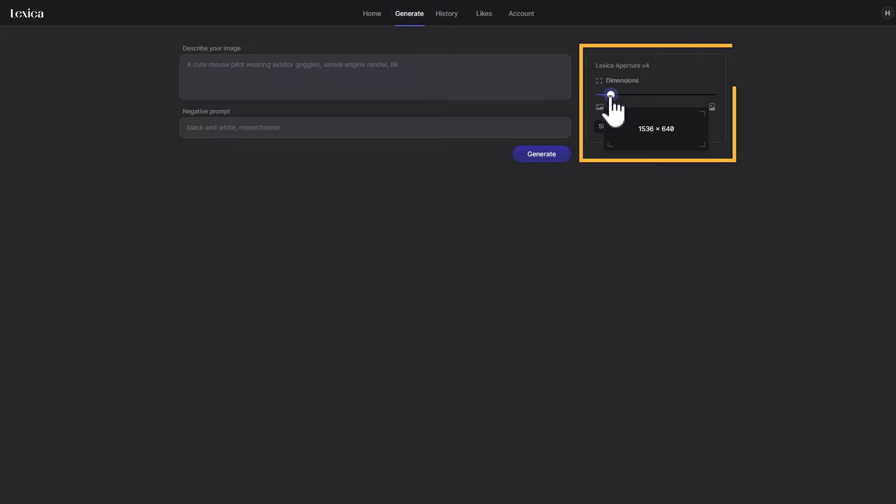
pyautogui.moveTo(611, 95); pyautogui.dragTo(630, 95)
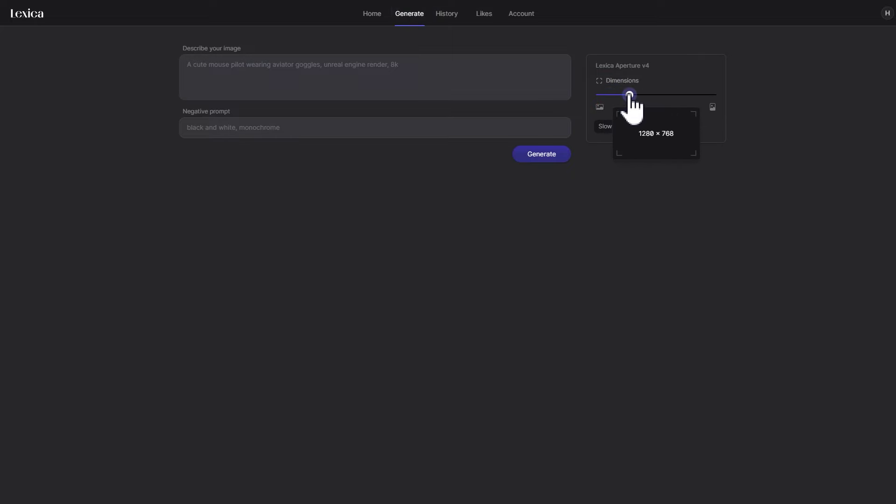
pyautogui.click(425, 66)
pyautogui.write('create an anime-style character without a mouth，she looks like 22 years old with blue long hair，she wears a fashion t-shirt and comfortable jeans.she is sitting behind her laptop in her home studio，arms on her desk，Front facing the audience,centered in the image.The home studio has a futuristic lighting, with abstract-themed art on the walls, digital art.')
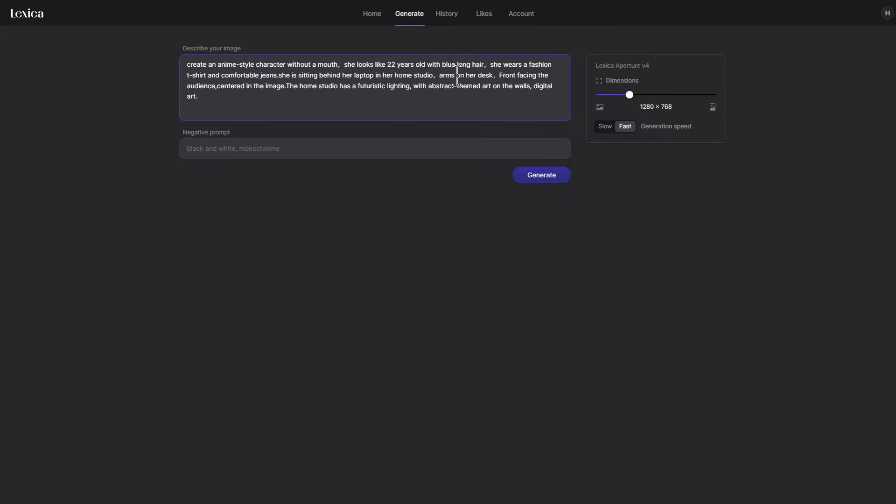
# Step: Generate images from the description and download the first one
pyautogui.click(535, 177)
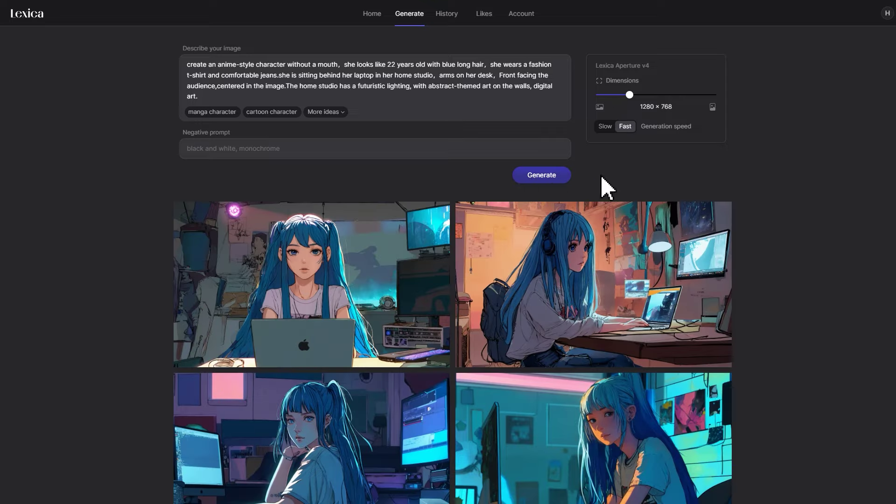
pyautogui.scroll(-1, 736, 216)
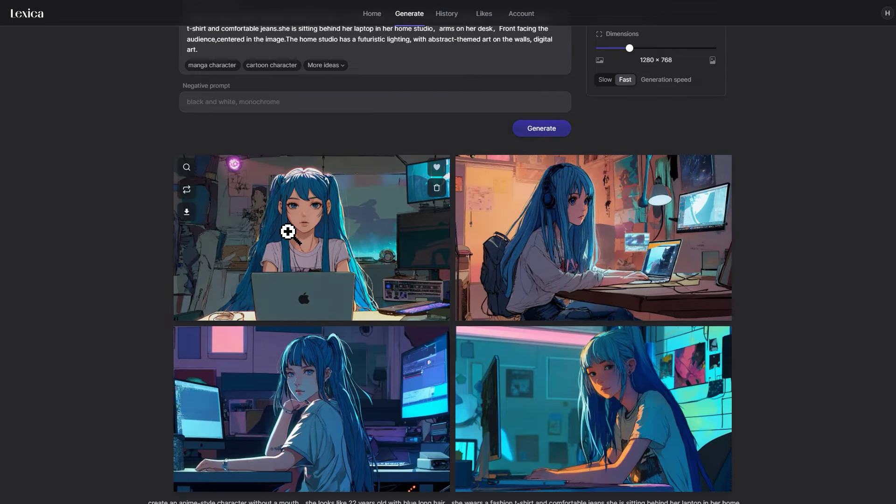
pyautogui.click(186, 213)
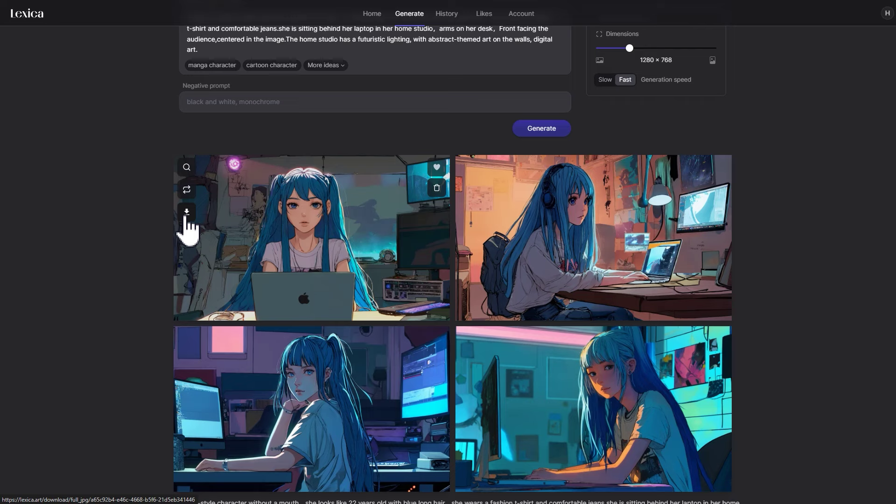
# Step: Try variations of the first image, then generate a fresh set of images
pyautogui.click(186, 189)
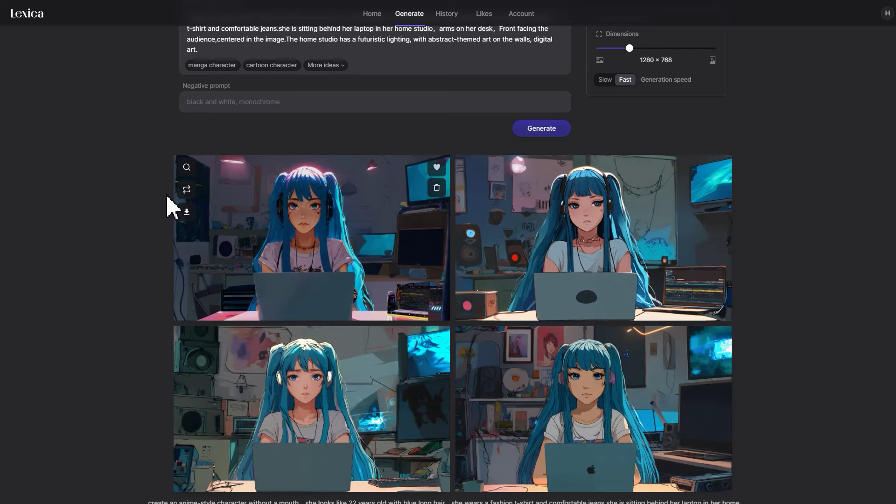
pyautogui.scroll(1, 392, 145)
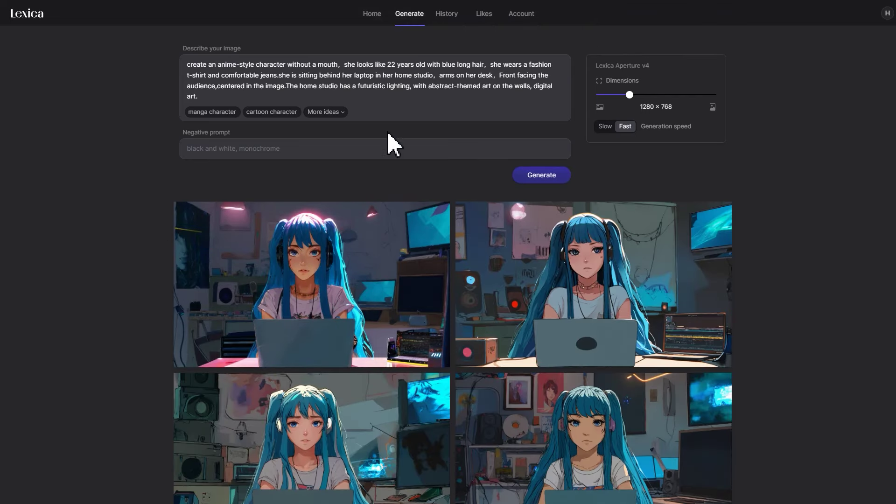
pyautogui.click(543, 176)
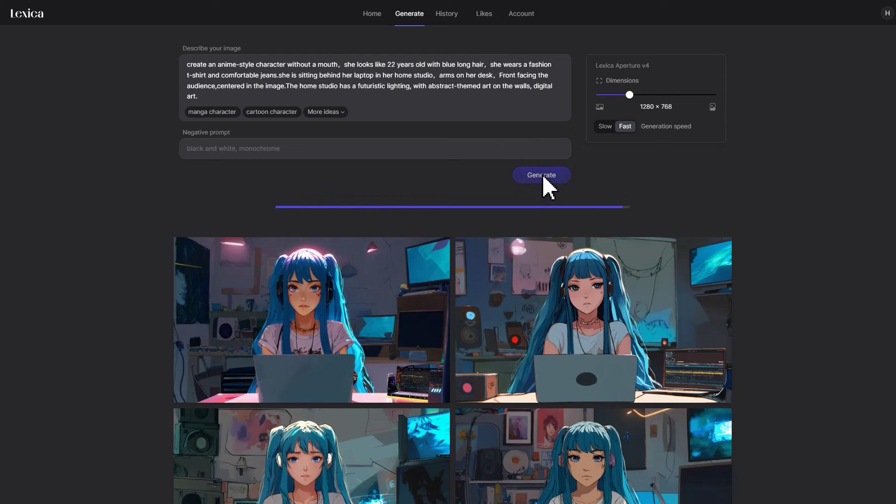
pyautogui.scroll(-2, 762, 240)
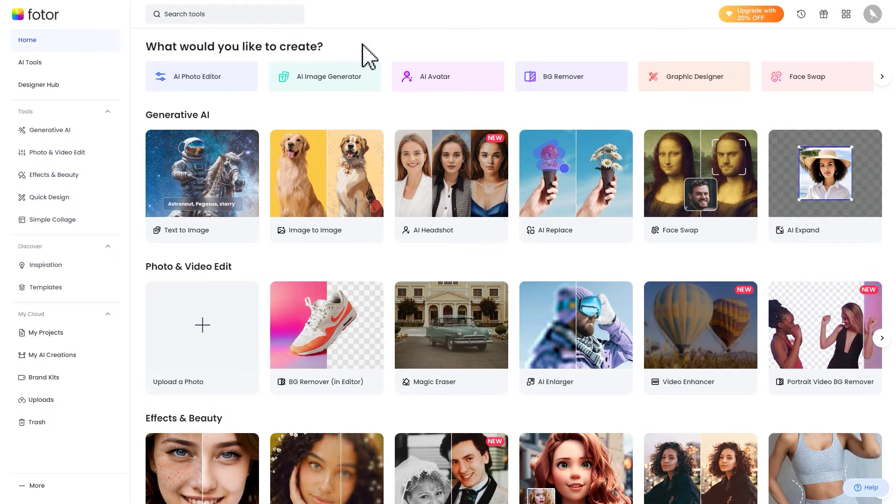
# Step: Load the anime girl image into Fotor's AI Photo Editor and remove her mouth with Magic Eraser at brush size 10
pyautogui.click(227, 87)
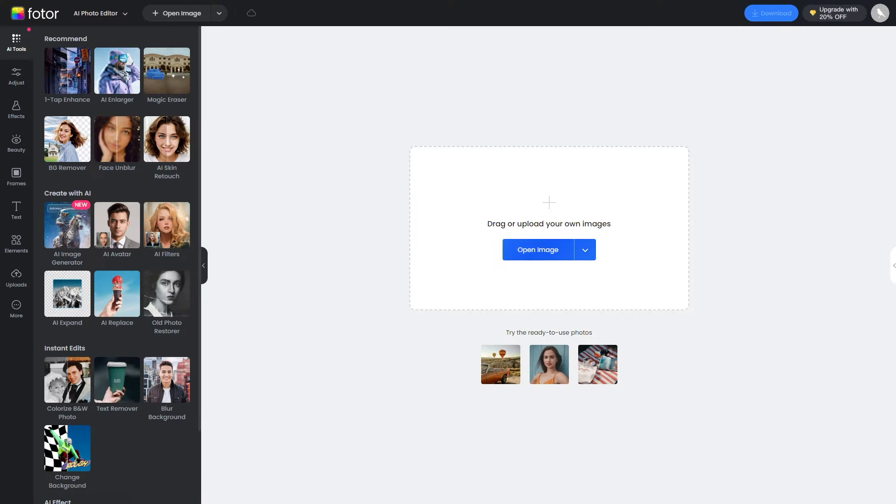
pyautogui.moveTo(196, 275); pyautogui.dragTo(500, 230)
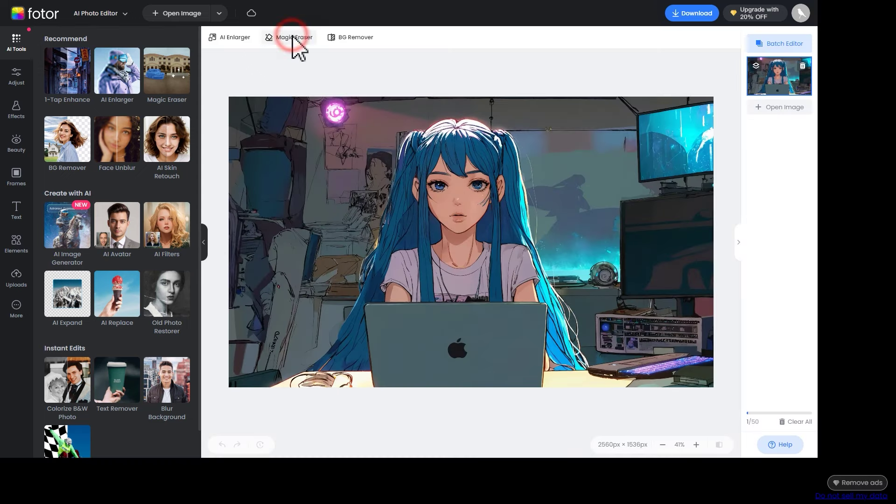
pyautogui.click(294, 37)
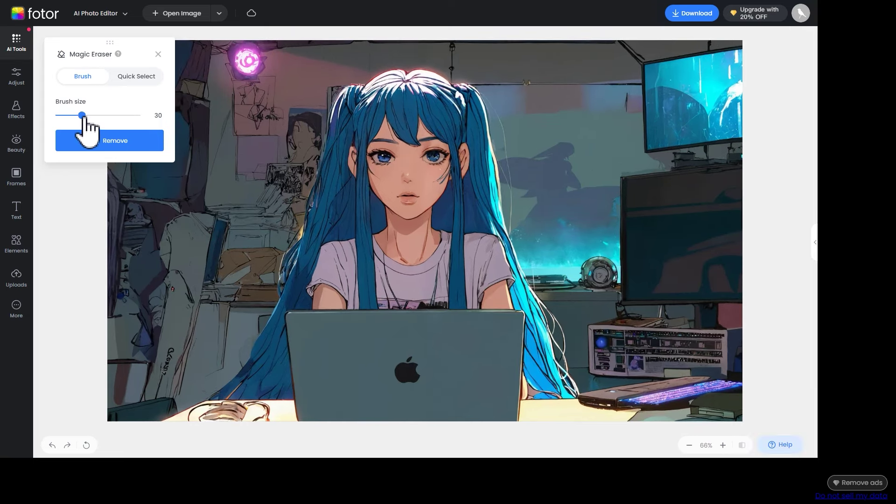
pyautogui.moveTo(82, 115); pyautogui.dragTo(65, 117)
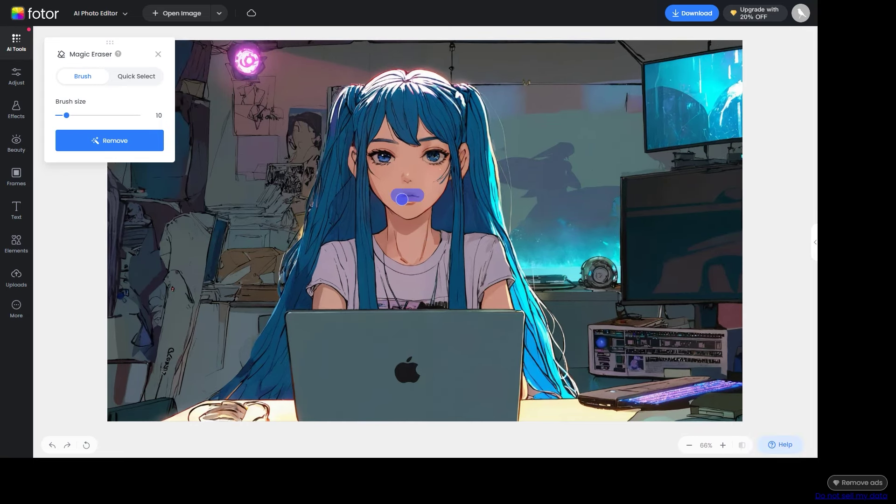
pyautogui.click(120, 147)
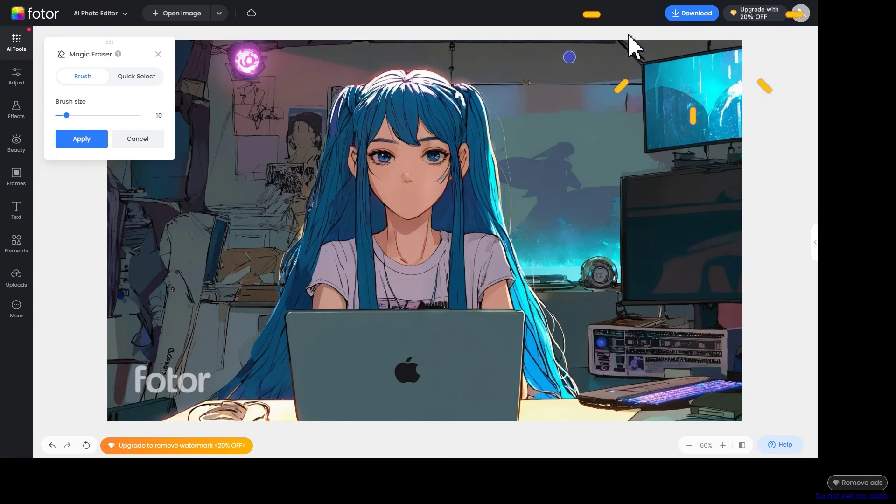
# Step: Bring up Fotor's download options and keep the JPG format at High quality
pyautogui.click(703, 15)
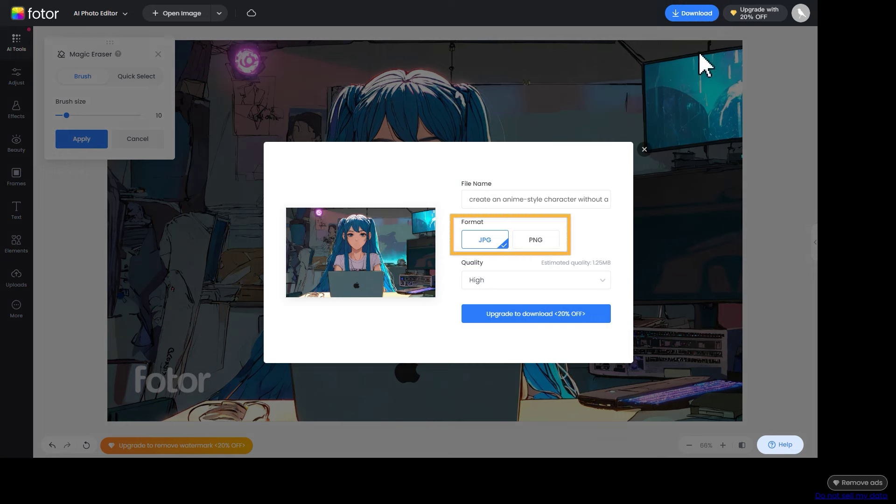
pyautogui.click(550, 246)
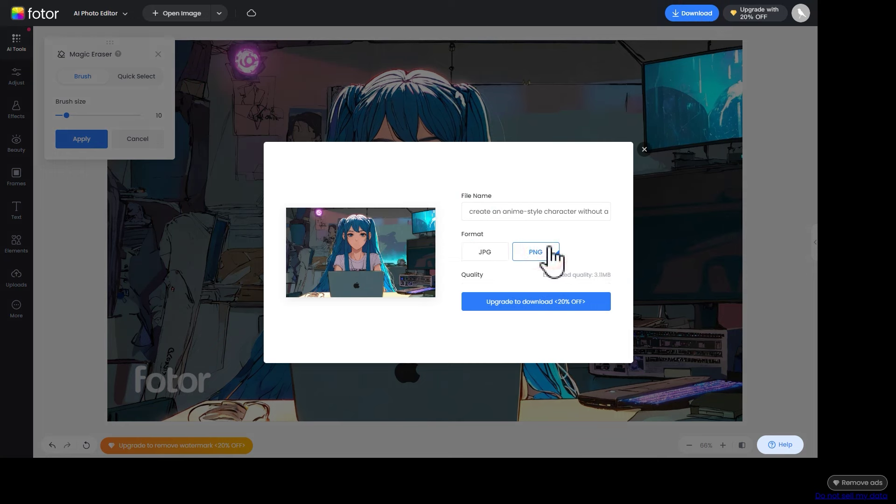
pyautogui.click(502, 256)
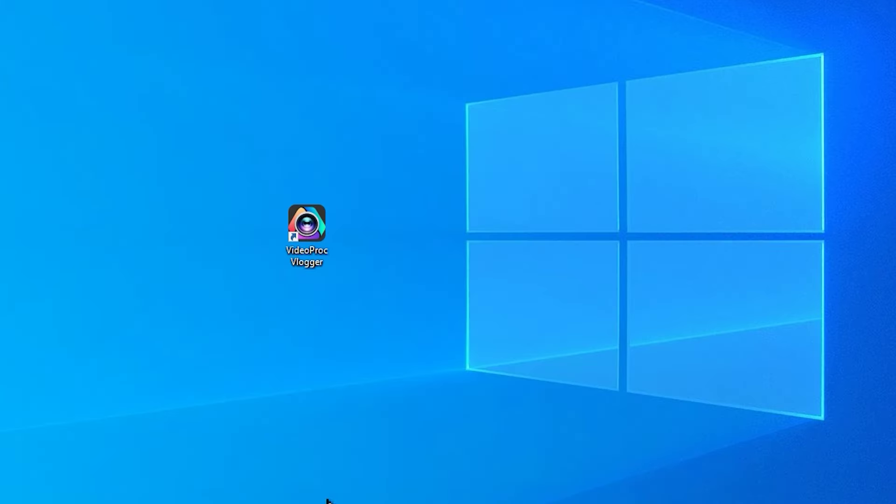
# Step: Launch VideoProc Vlogger and create a new project named 'talking'
pyautogui.doubleClick(324, 223)
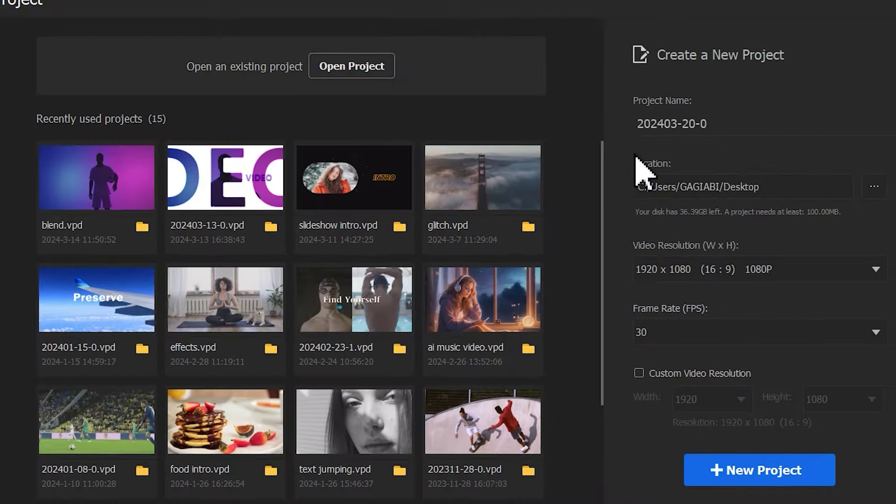
pyautogui.click(646, 140)
pyautogui.write('talking')
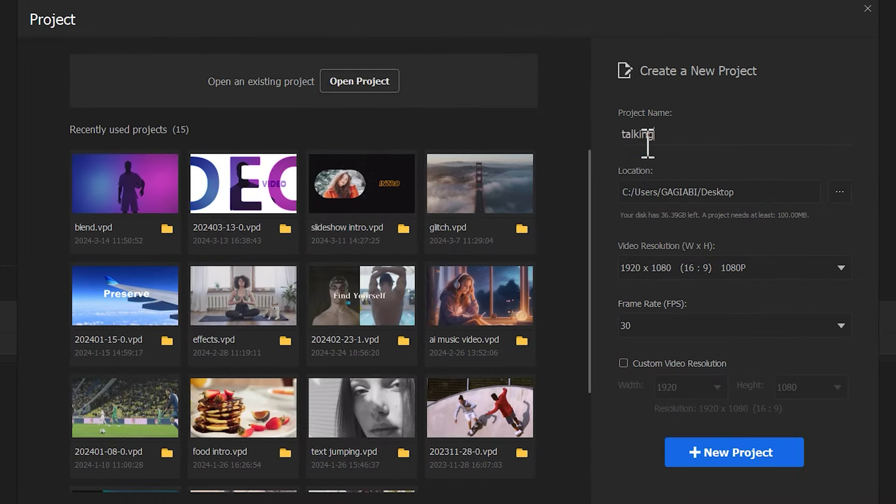
pyautogui.click(725, 451)
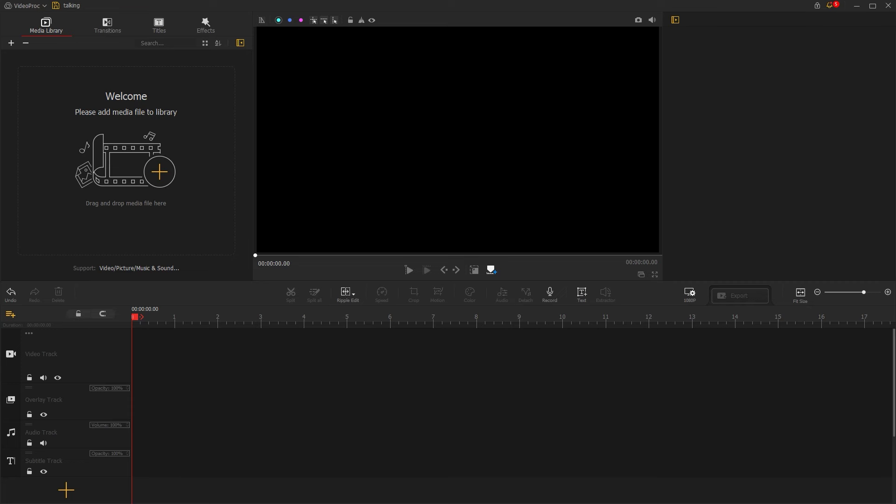
# Step: Import the four media files into the library and preview the talking mouth clip
pyautogui.moveTo(190, 368); pyautogui.dragTo(148, 219)
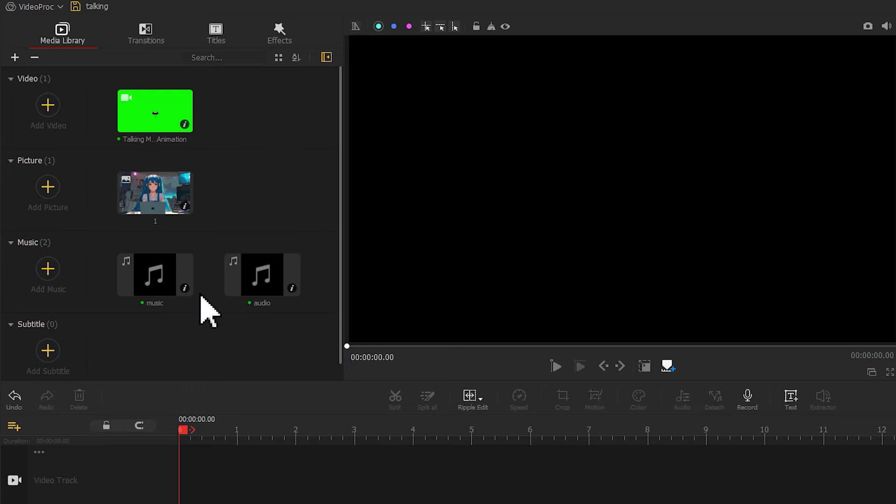
pyautogui.click(161, 133)
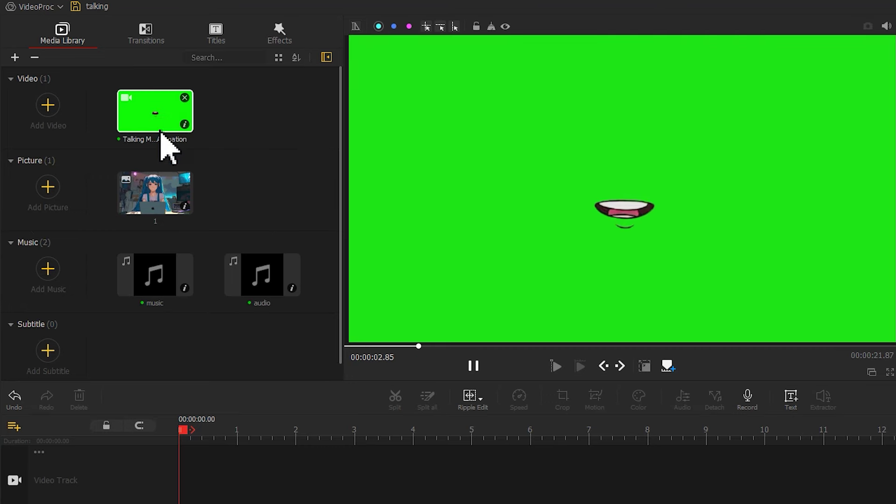
pyautogui.click(480, 366)
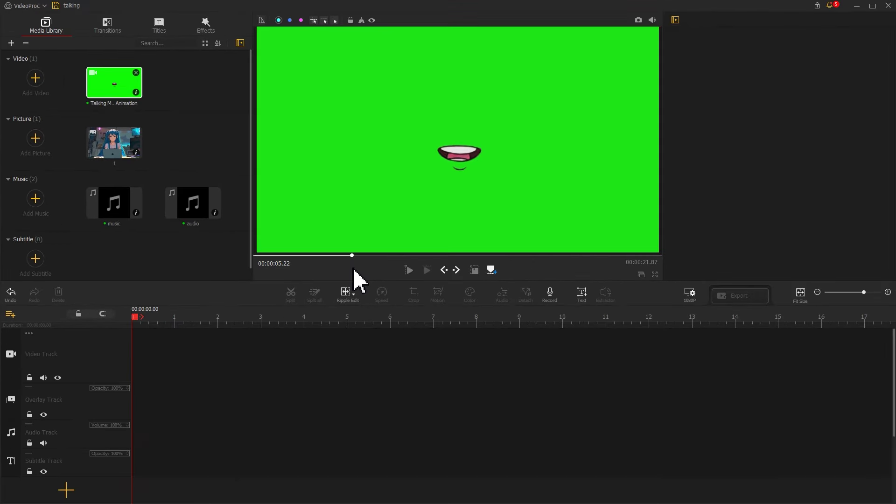
# Step: Place the voice audio on the audio track at volume 1.26 and add a second audio track
pyautogui.moveTo(200, 219); pyautogui.dragTo(99, 447)
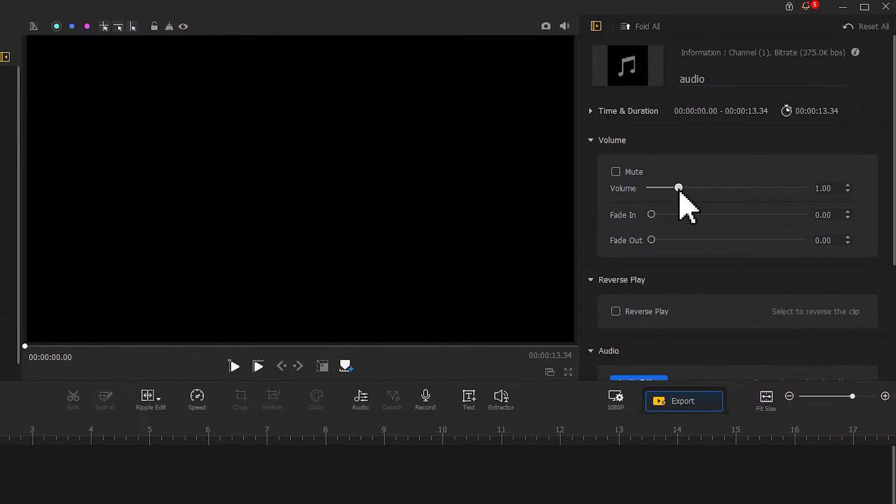
pyautogui.moveTo(682, 195); pyautogui.dragTo(690, 191)
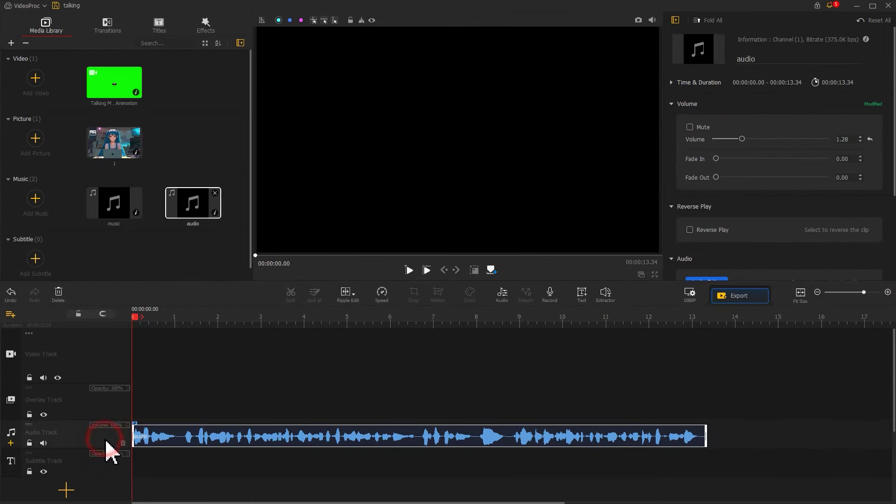
pyautogui.click(10, 443)
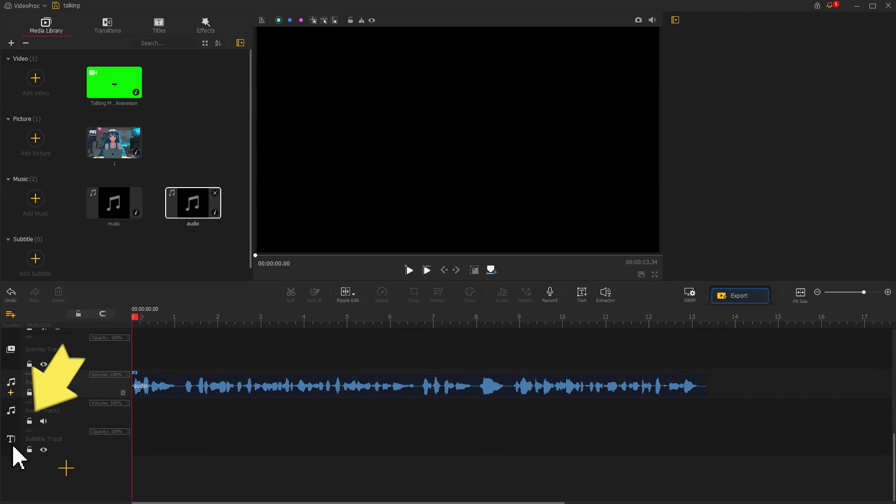
# Step: Put the music on the second audio track, cut it at 00:00:13.50 and delete the remainder
pyautogui.moveTo(120, 216); pyautogui.dragTo(144, 416)
pyautogui.click(715, 320)
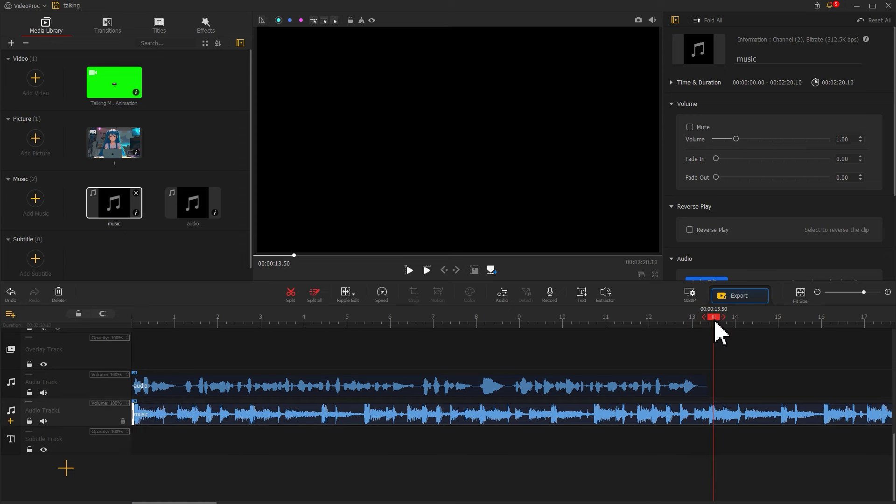
pyautogui.click(290, 293)
pyautogui.press('Delete')
pyautogui.click(669, 420)
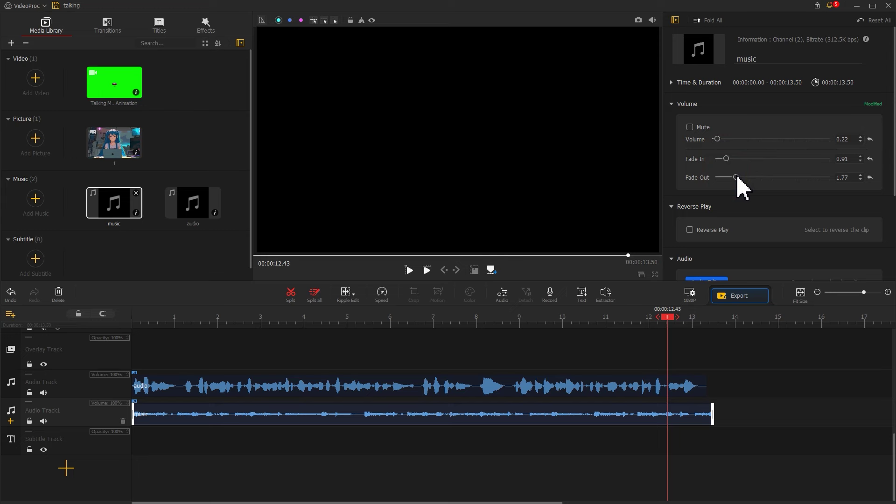
# Step: Place the avatar picture on the video track to span the full 13.50 seconds
pyautogui.moveTo(124, 150); pyautogui.dragTo(713, 373)
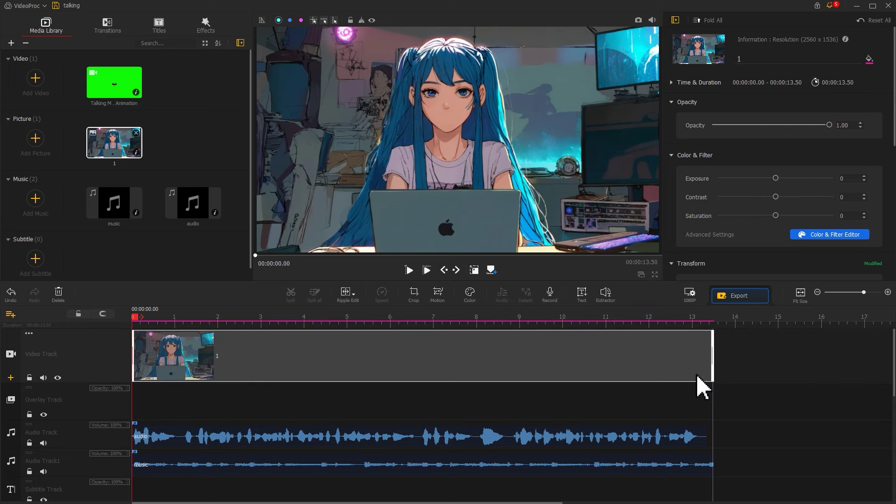
# Step: Place the mouth animation on the overlay track, trim its start, and split it at about 3.36 s
pyautogui.moveTo(116, 90); pyautogui.dragTo(116, 407)
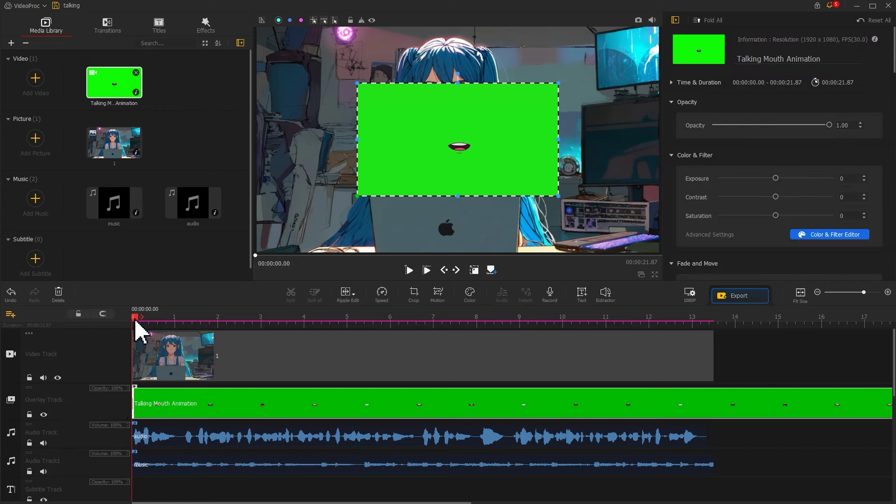
pyautogui.moveTo(135, 319); pyautogui.dragTo(150, 318)
pyautogui.moveTo(139, 410); pyautogui.dragTo(149, 407)
pyautogui.moveTo(162, 319); pyautogui.dragTo(279, 322)
pyautogui.click(290, 295)
# Step: Delete the leftover part of the mouth clip and move the playhead to about 2 seconds
pyautogui.click(304, 411)
pyautogui.press('Delete')
pyautogui.click(219, 409)
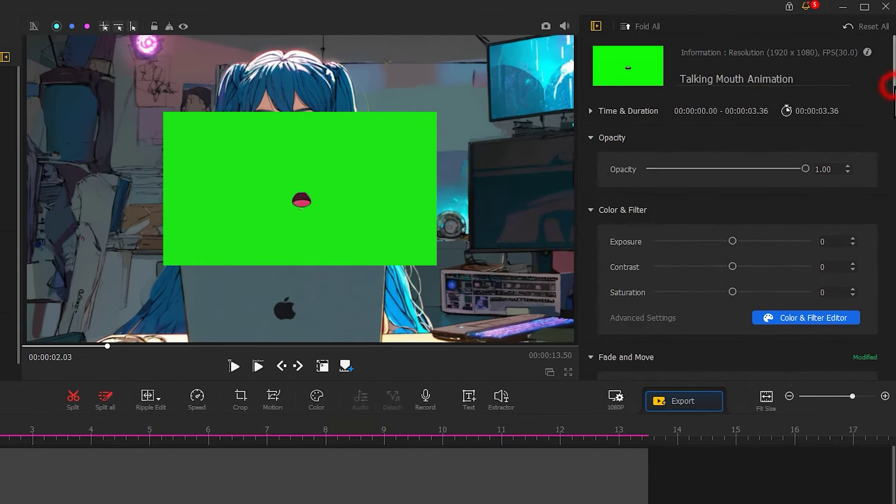
pyautogui.scroll(-10, 861, 219)
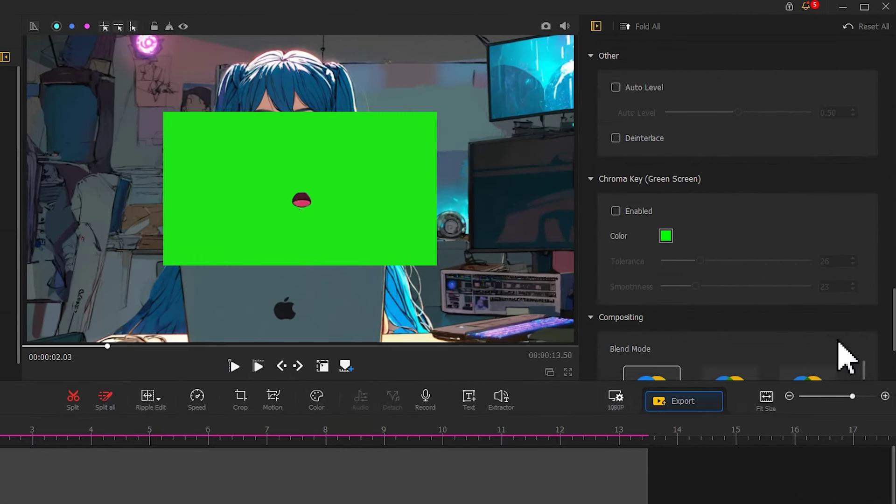
# Step: Sample the green background as key colour, enable chroma key, and set tolerance 16 and smoothness 24
pyautogui.click(667, 239)
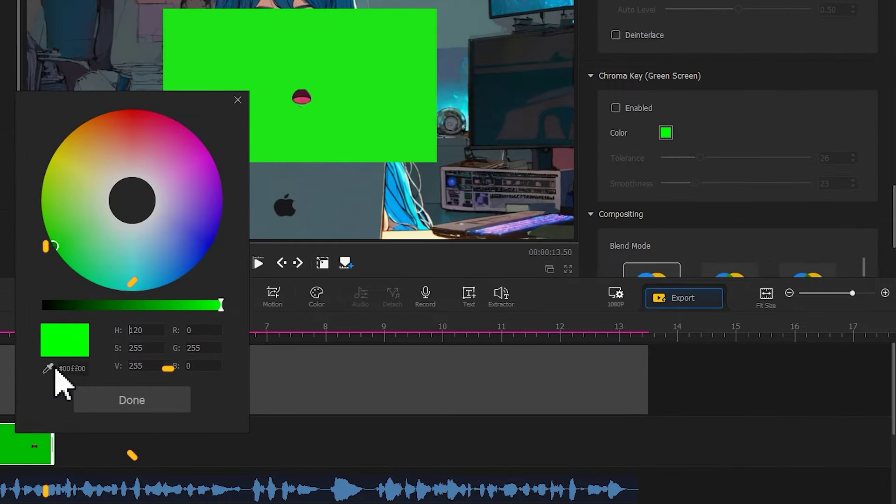
pyautogui.click(48, 368)
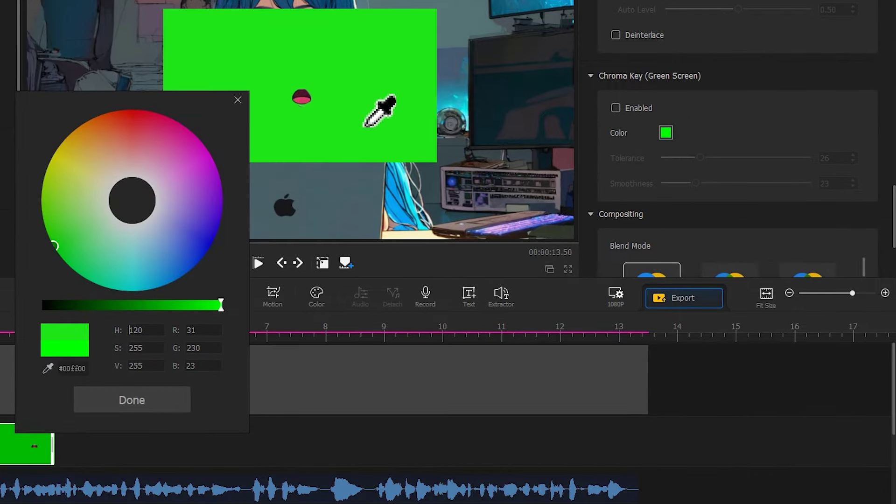
pyautogui.click(363, 133)
pyautogui.click(159, 400)
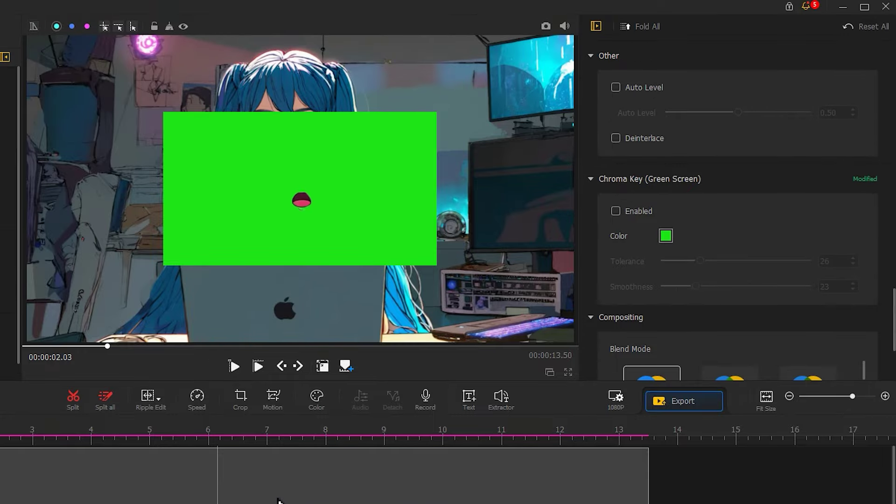
pyautogui.click(617, 213)
pyautogui.click(679, 262)
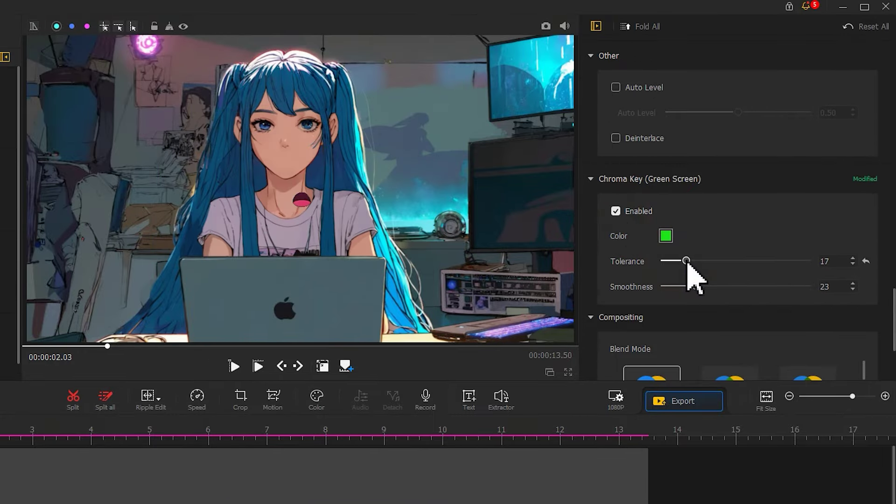
pyautogui.moveTo(686, 262); pyautogui.dragTo(685, 261)
pyautogui.moveTo(697, 293); pyautogui.dragTo(699, 294)
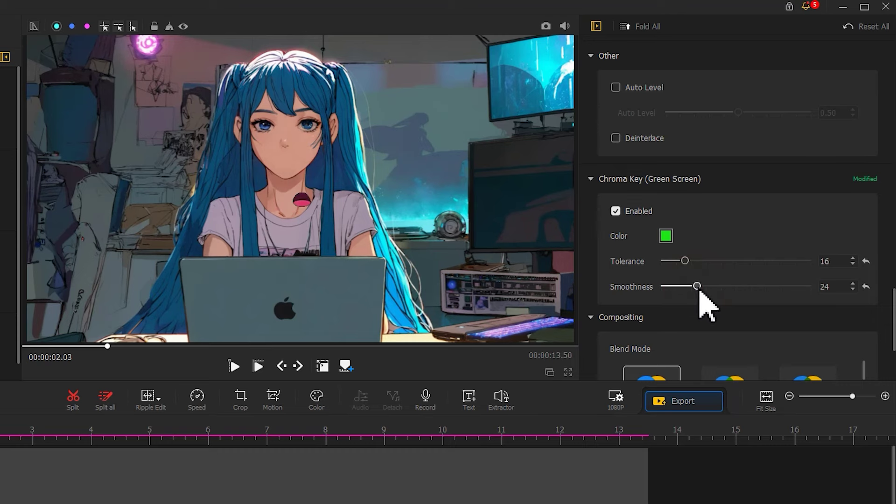
# Step: Scale the mouth overlay to 0.11 and position it at X 0.473, Y 0.610
pyautogui.moveTo(893, 321); pyautogui.dragTo(892, 176)
pyautogui.moveTo(666, 146); pyautogui.dragTo(663, 147)
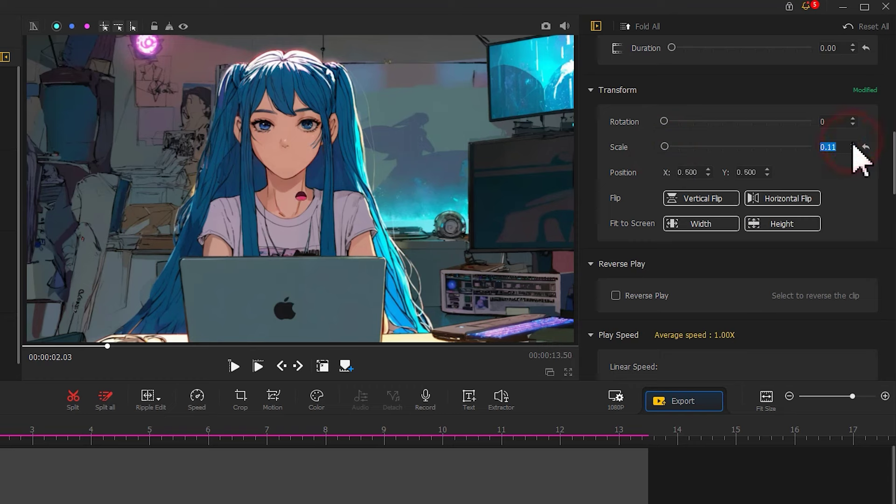
pyautogui.click(698, 173)
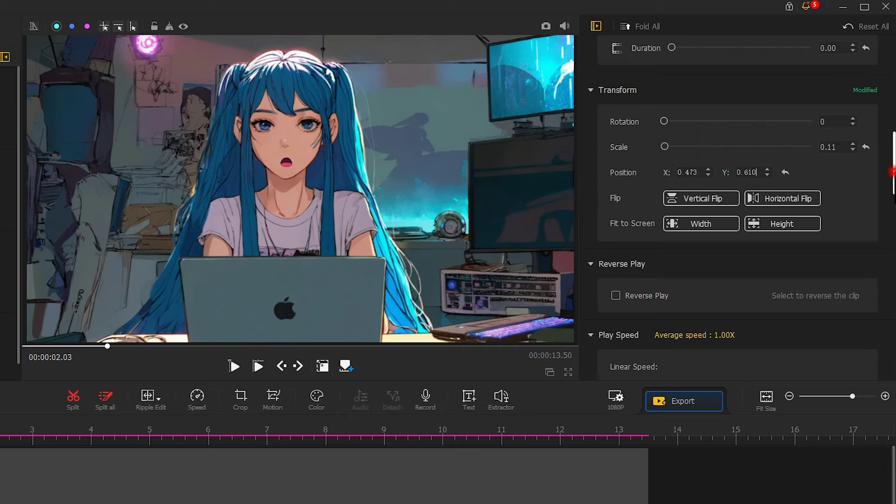
pyautogui.moveTo(891, 172)
pyautogui.mouseDown()
pyautogui.moveTo(892, 200)
pyautogui.moveTo(891, 189)
pyautogui.mouseUp()
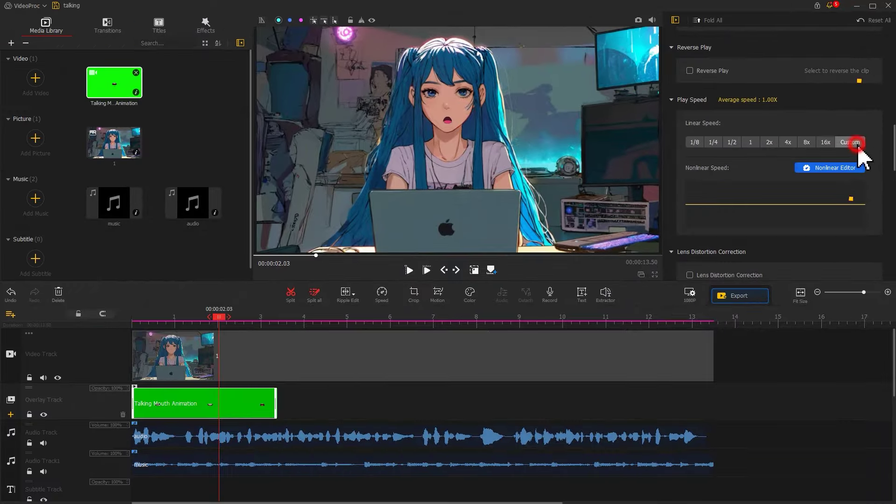
# Step: Set the mouth clip to 0.90x speed, paste copies after it, and trim the last to 00:00:13.50
pyautogui.click(857, 144)
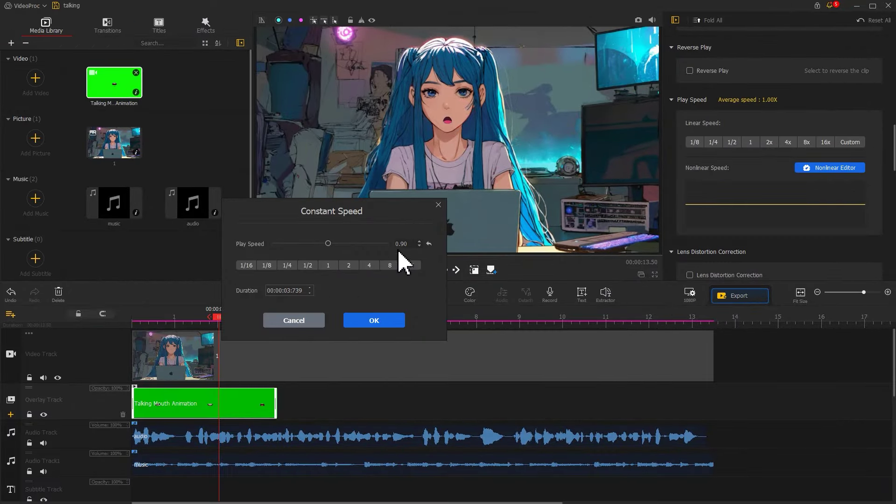
pyautogui.click(395, 321)
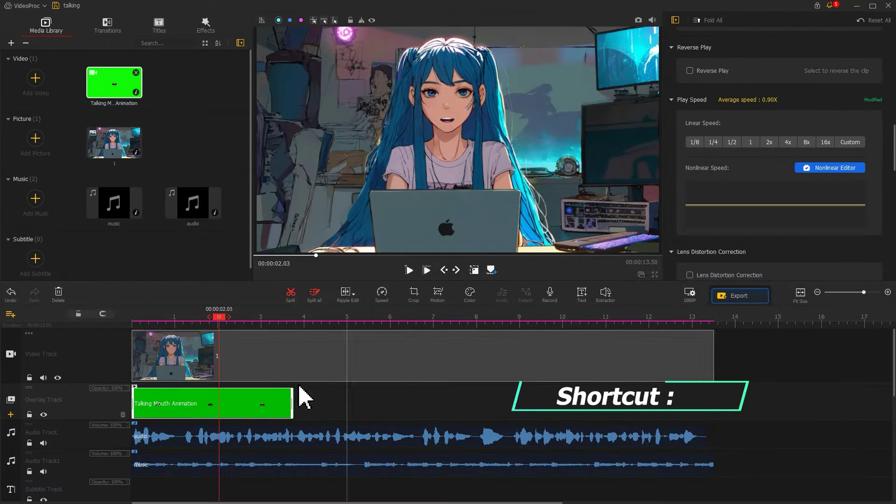
pyautogui.click(200, 414)
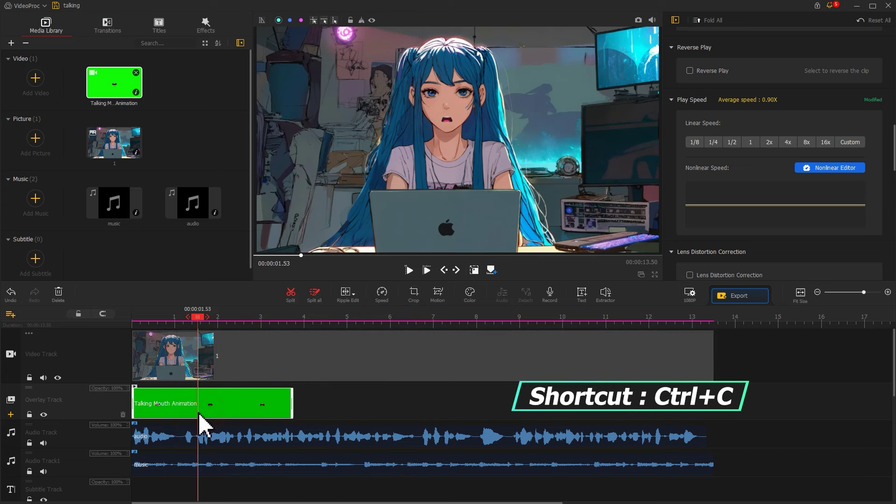
pyautogui.moveTo(304, 319); pyautogui.dragTo(624, 323)
pyautogui.hotkey('ctrl', 'v')
pyautogui.hotkey('ctrl', 'v')
pyautogui.hotkey('ctrl', 'v')
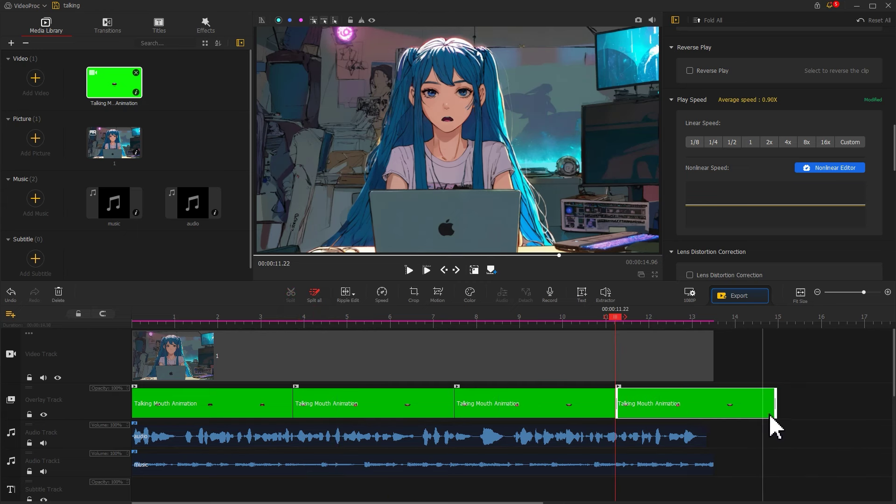
pyautogui.moveTo(776, 405); pyautogui.dragTo(715, 406)
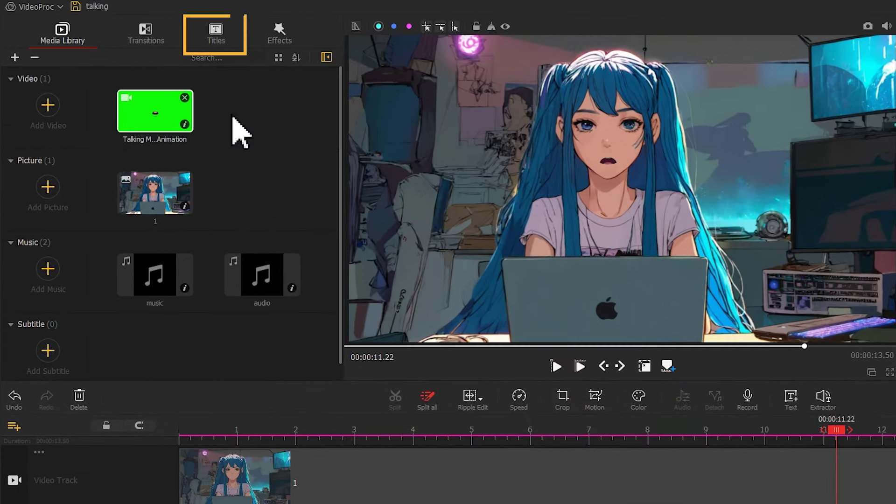
# Step: Add the Lorem ipsum title template to the timeline and change its text to 'Hey everyone!'
pyautogui.click(220, 51)
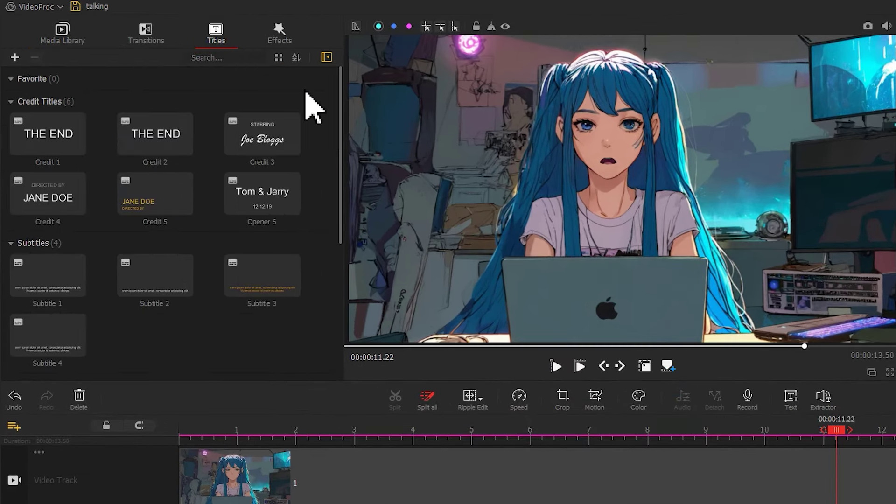
pyautogui.moveTo(340, 103); pyautogui.dragTo(344, 270)
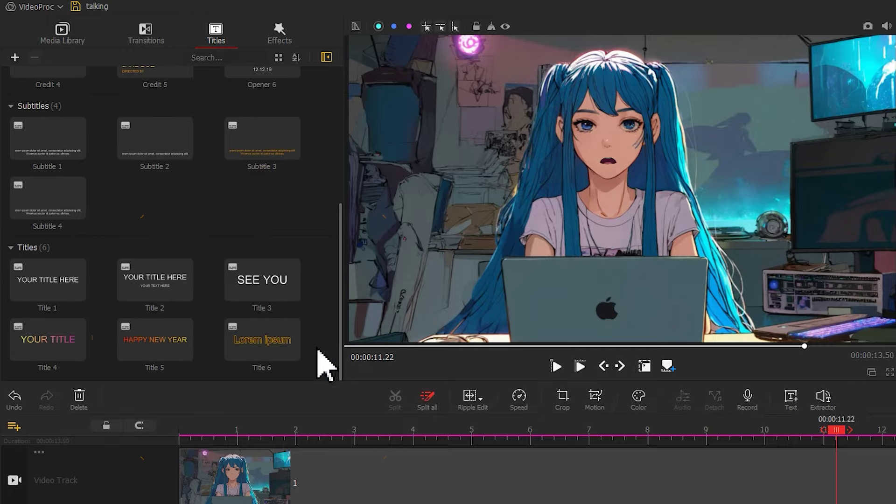
pyautogui.moveTo(243, 355); pyautogui.dragTo(258, 437)
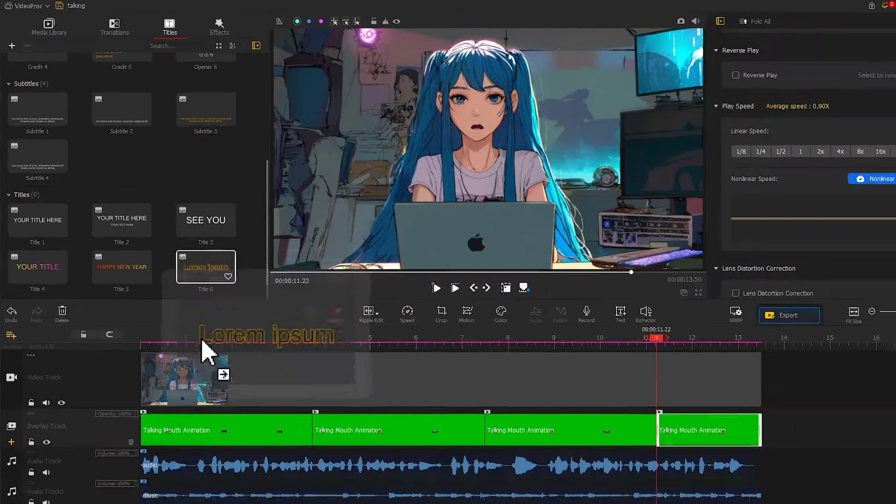
pyautogui.moveTo(204, 352); pyautogui.dragTo(199, 488)
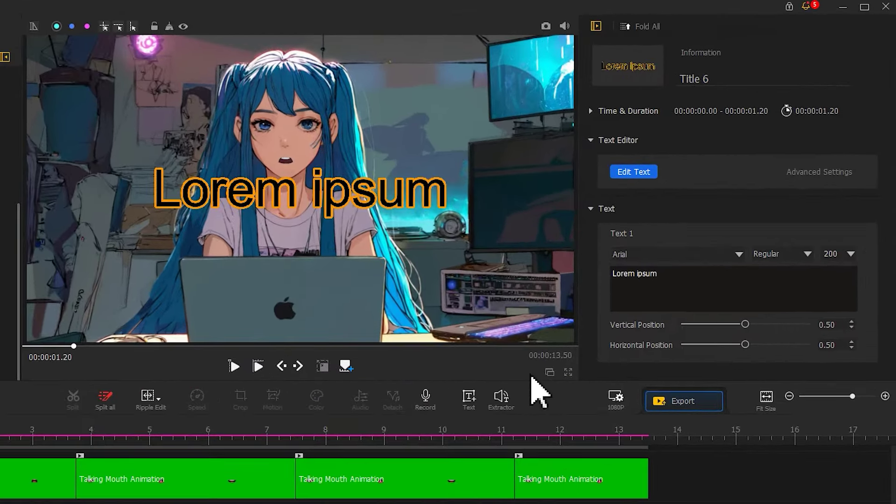
pyautogui.moveTo(619, 275); pyautogui.dragTo(681, 280)
pyautogui.write('Hey everyone!')
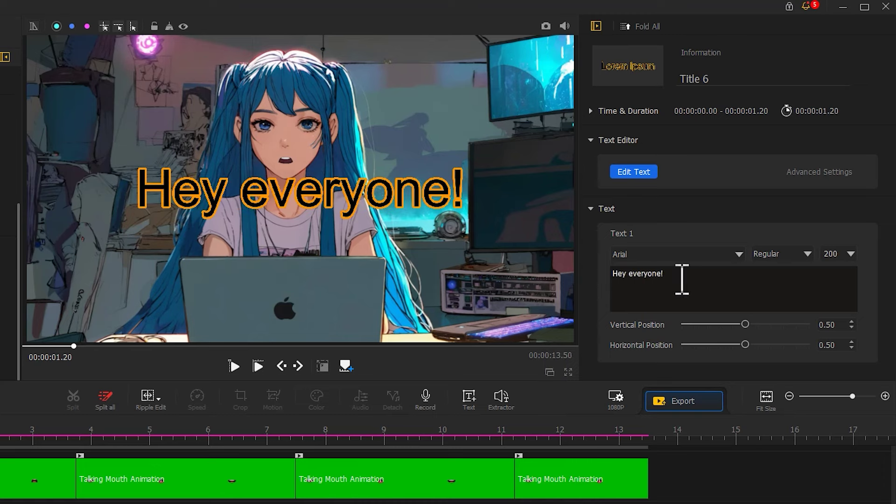
# Step: Set the title to Franklin Gothic Demi Italic, size 150, at vertical position 0.26
pyautogui.click(714, 256)
pyautogui.moveTo(833, 280); pyautogui.dragTo(828, 352)
pyautogui.click(807, 347)
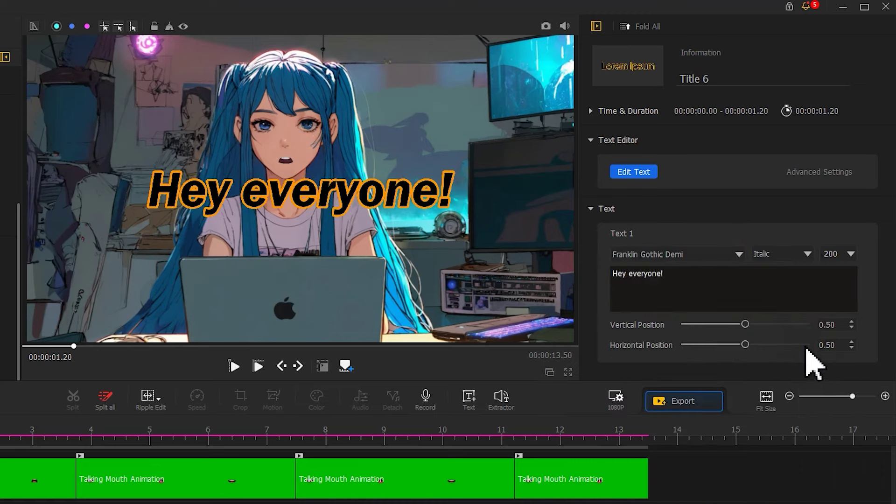
pyautogui.write('150')
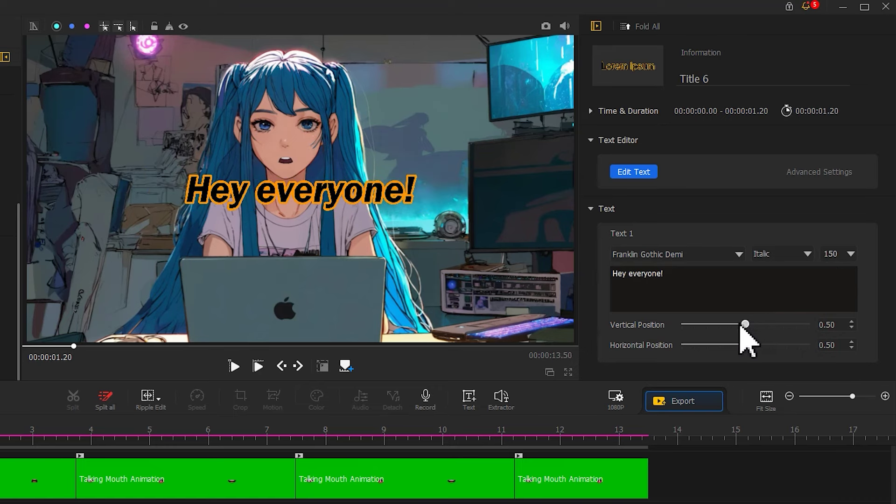
pyautogui.moveTo(740, 325); pyautogui.dragTo(743, 344)
# Step: In the title text editor, make the text colour white and the border colour black, then apply
pyautogui.click(640, 173)
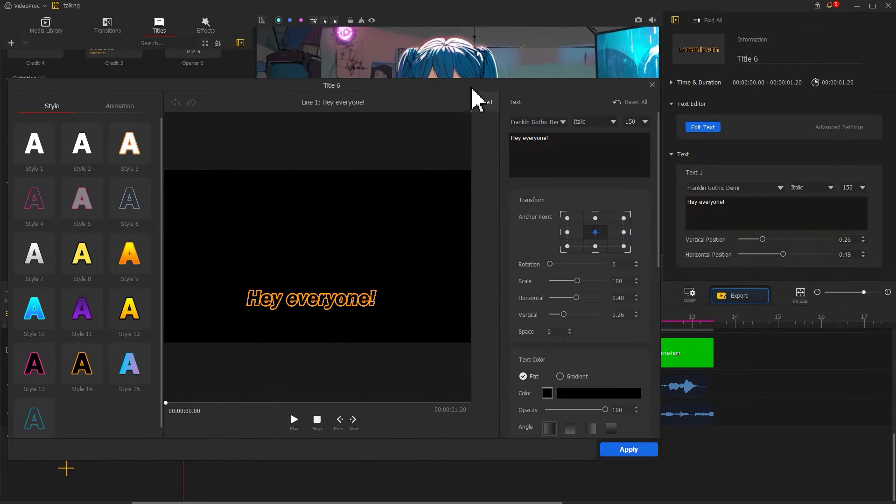
pyautogui.moveTo(472, 89); pyautogui.dragTo(611, 39)
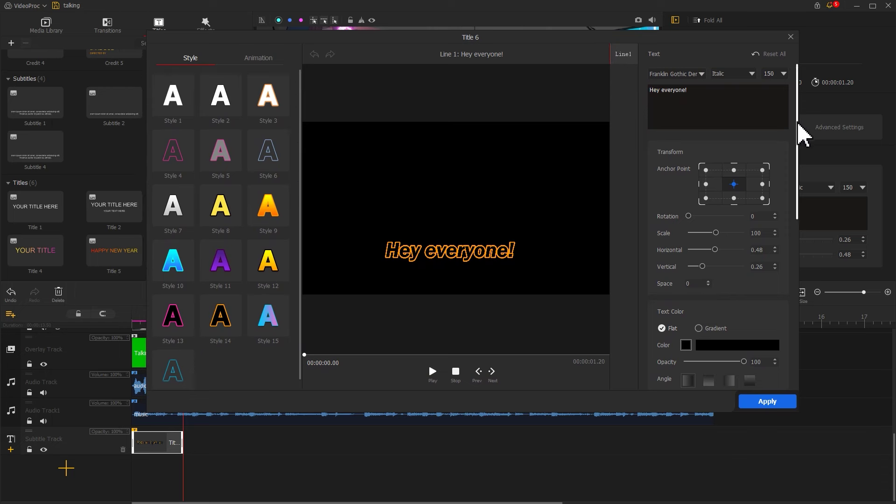
pyautogui.moveTo(798, 125); pyautogui.dragTo(793, 226)
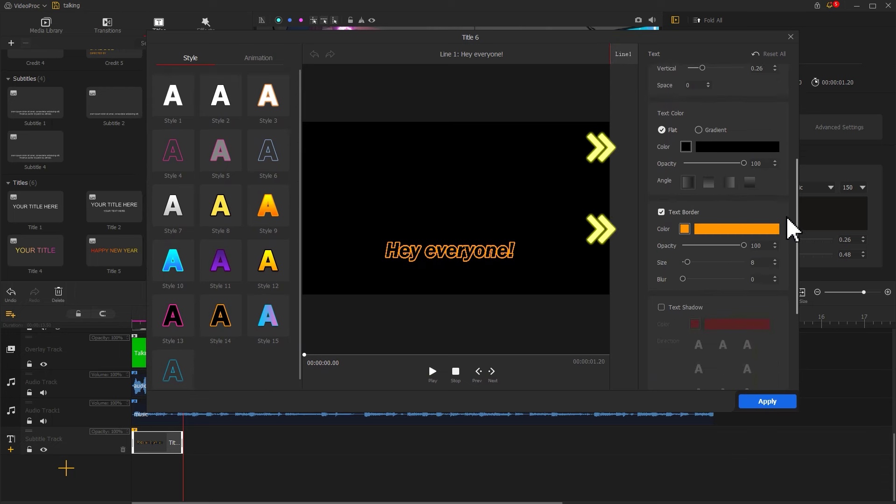
pyautogui.click(686, 148)
pyautogui.click(400, 301)
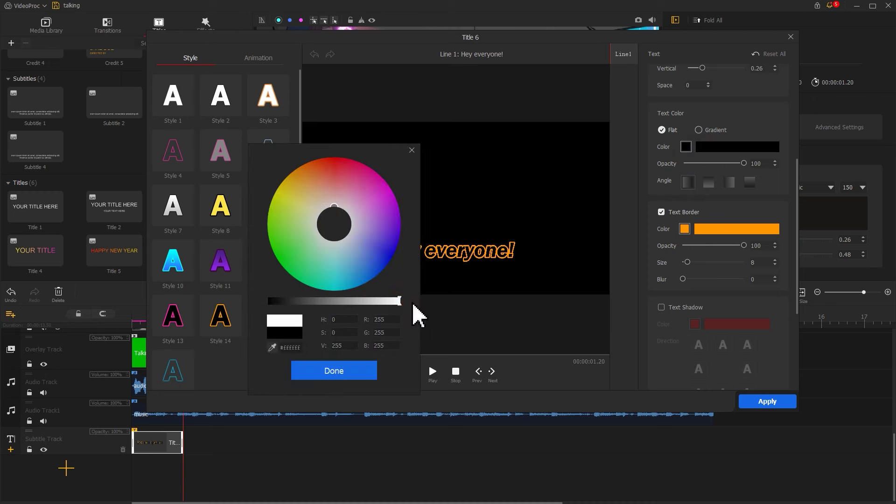
pyautogui.click(369, 369)
pyautogui.click(685, 228)
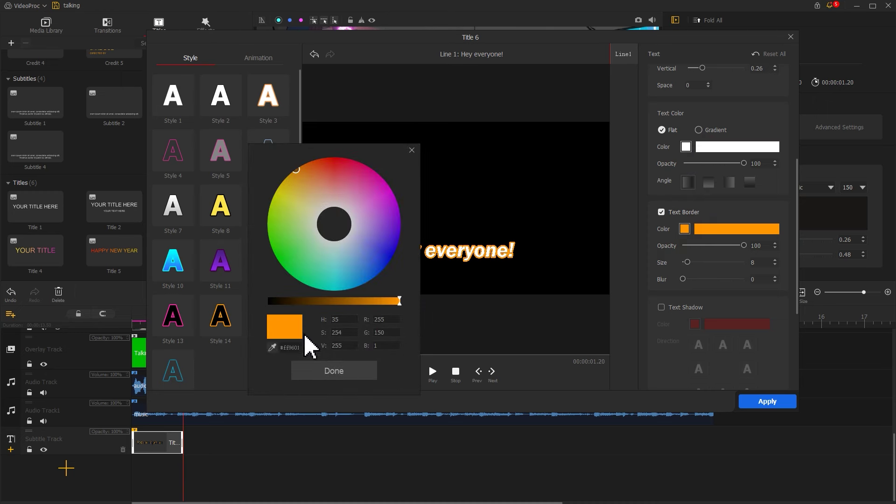
pyautogui.click(273, 301)
pyautogui.click(338, 374)
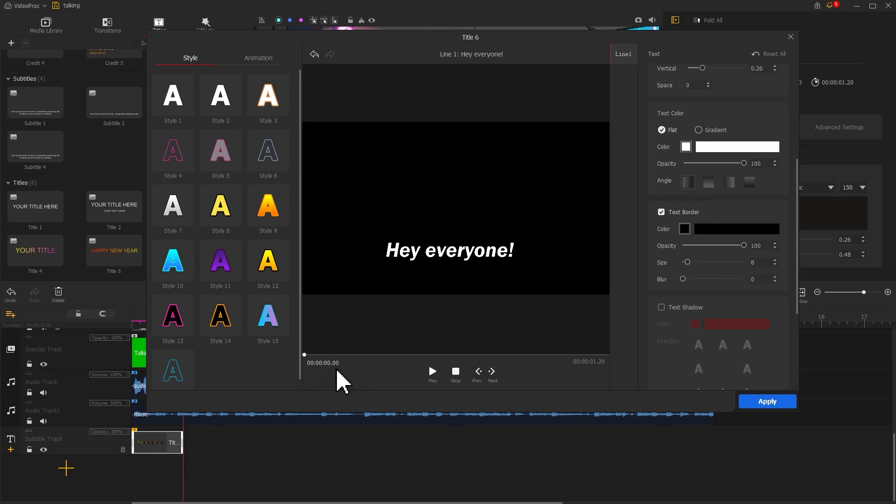
pyautogui.click(752, 402)
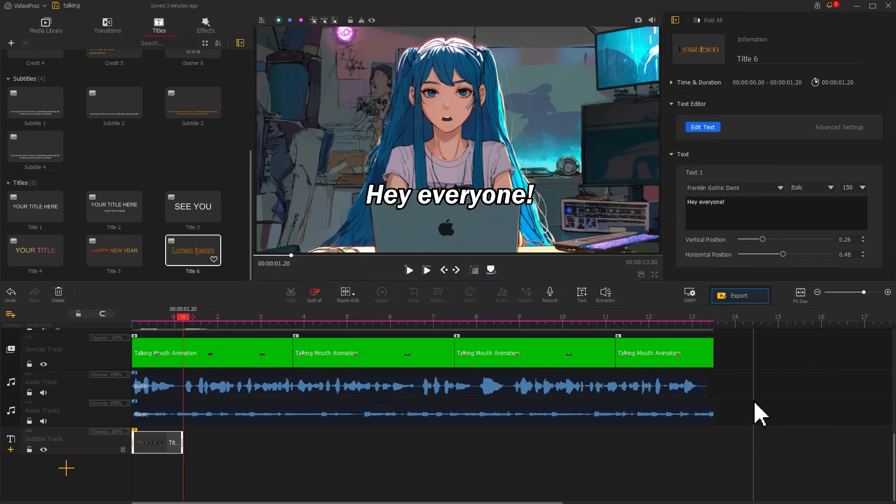
# Step: Paste title copies at successive phrase positions along the subtitle track, shortening the 11.53 copy to 0.70 s
pyautogui.click(171, 457)
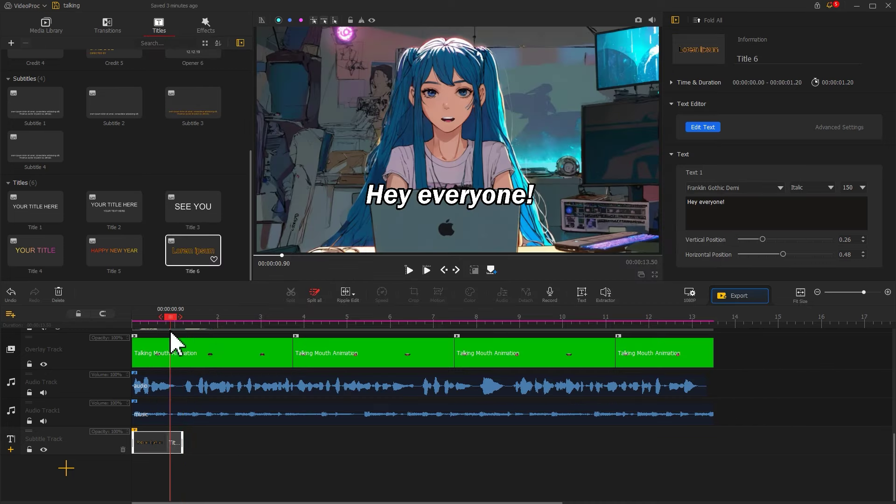
pyautogui.moveTo(171, 326); pyautogui.dragTo(345, 322)
pyautogui.hotkey('ctrl', 'v')
pyautogui.hotkey('ctrl', 'v')
pyautogui.hotkey('ctrl', 'v')
pyautogui.hotkey('ctrl', 'v')
pyautogui.hotkey('ctrl', 'v')
pyautogui.hotkey('ctrl', 'v')
pyautogui.moveTo(445, 323); pyautogui.dragTo(560, 331)
pyautogui.hotkey('ctrl', 'v')
pyautogui.click(574, 323)
pyautogui.hotkey('ctrl', 'v')
pyautogui.click(660, 317)
pyautogui.hotkey('ctrl', 'v')
pyautogui.hotkey('ctrl', 'v')
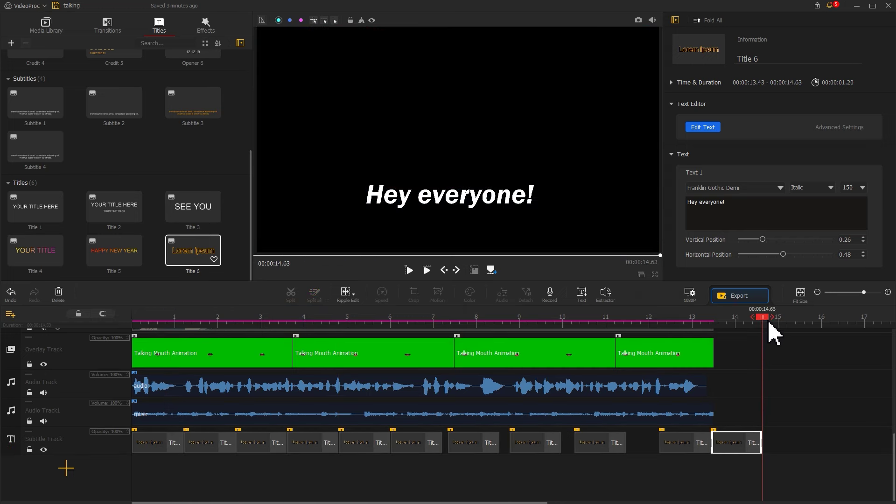
pyautogui.hotkey('ctrl', 'v')
pyautogui.click(630, 322)
pyautogui.hotkey('ctrl', 'v')
pyautogui.moveTo(678, 436); pyautogui.dragTo(660, 436)
pyautogui.click(814, 322)
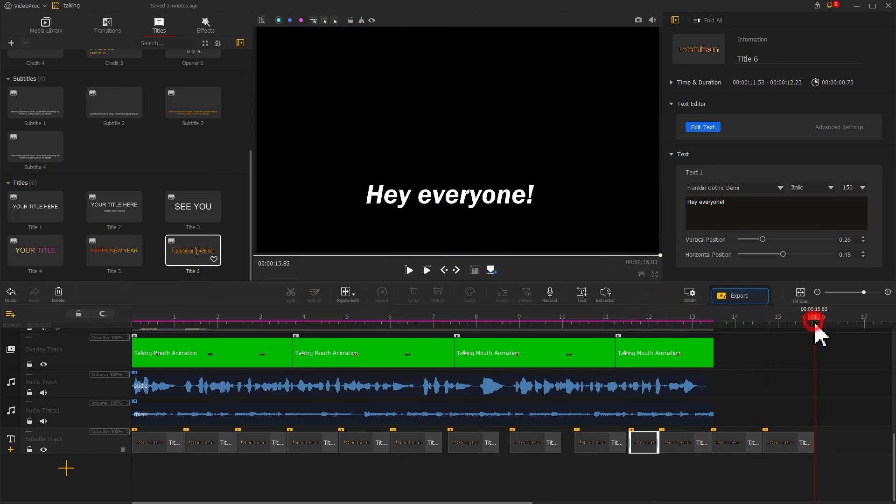
pyautogui.hotkey('ctrl', 'v')
# Step: Retime the early subtitles so they start at 2.03, 2.56 and 4.23 seconds
pyautogui.moveTo(190, 319); pyautogui.dragTo(220, 329)
pyautogui.moveTo(248, 443); pyautogui.dragTo(234, 446)
pyautogui.moveTo(220, 321); pyautogui.dragTo(244, 326)
pyautogui.moveTo(270, 443); pyautogui.dragTo(242, 443)
pyautogui.moveTo(305, 443); pyautogui.dragTo(258, 460)
pyautogui.moveTo(271, 321); pyautogui.dragTo(314, 416)
pyautogui.moveTo(355, 443); pyautogui.dragTo(336, 463)
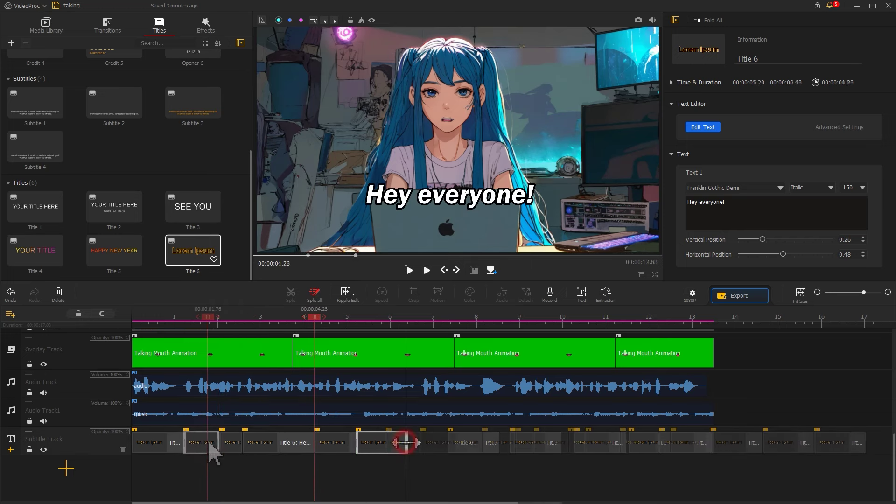
# Step: Change the second and third subtitles to 'You've probably' and 'noticed that'
pyautogui.click(209, 444)
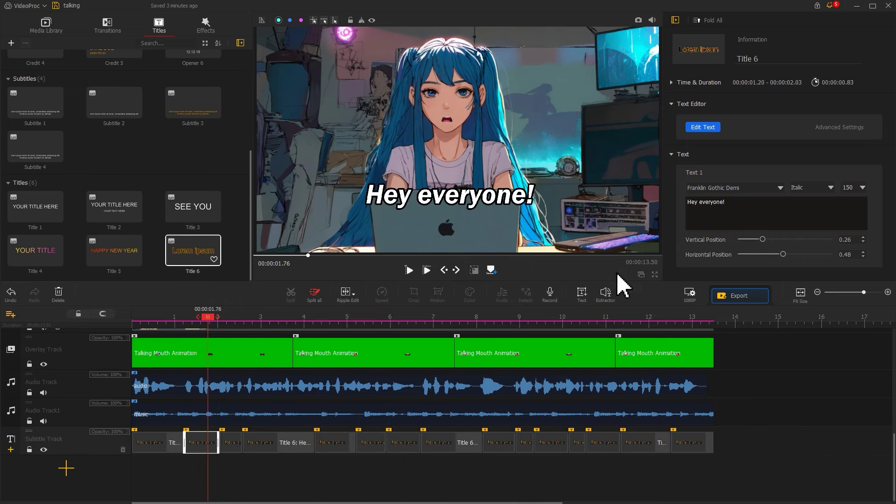
pyautogui.tripleClick(738, 209)
pyautogui.write("You've probably")
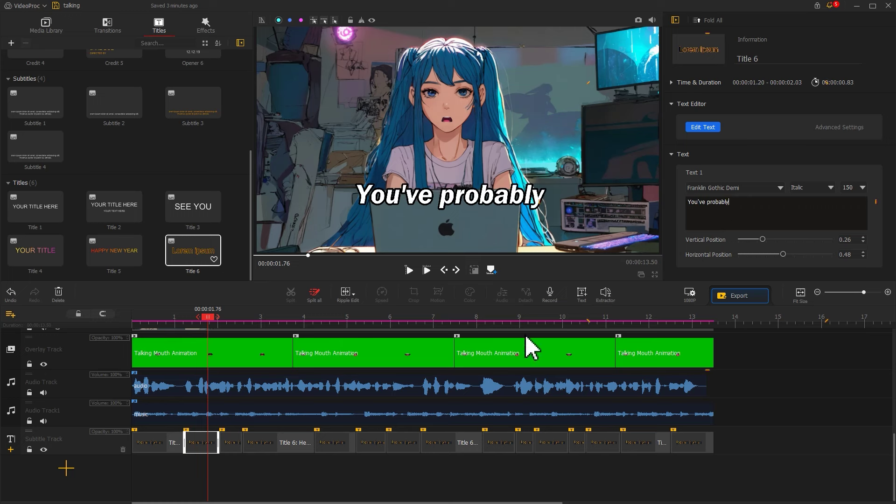
pyautogui.click(225, 446)
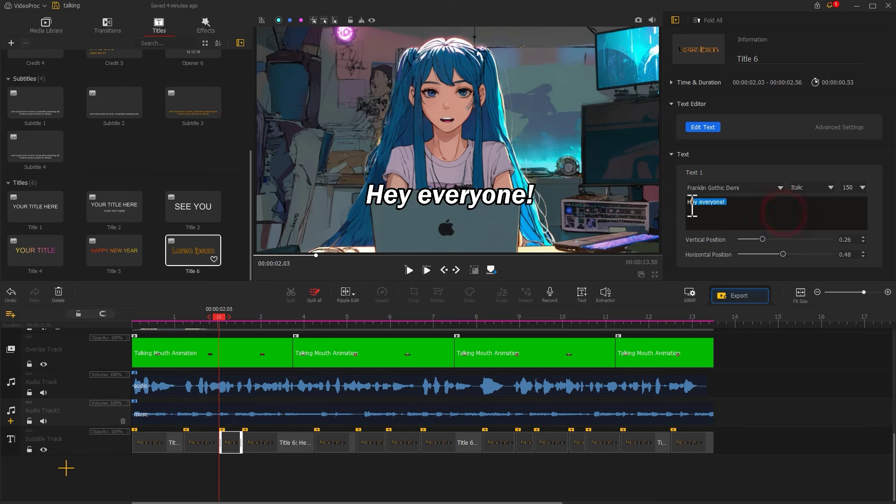
pyautogui.write('noticed that')
# Step: Change the next three subtitles to 'talking animated avatars', 'are super popular' and 'on YouTube'
pyautogui.click(270, 443)
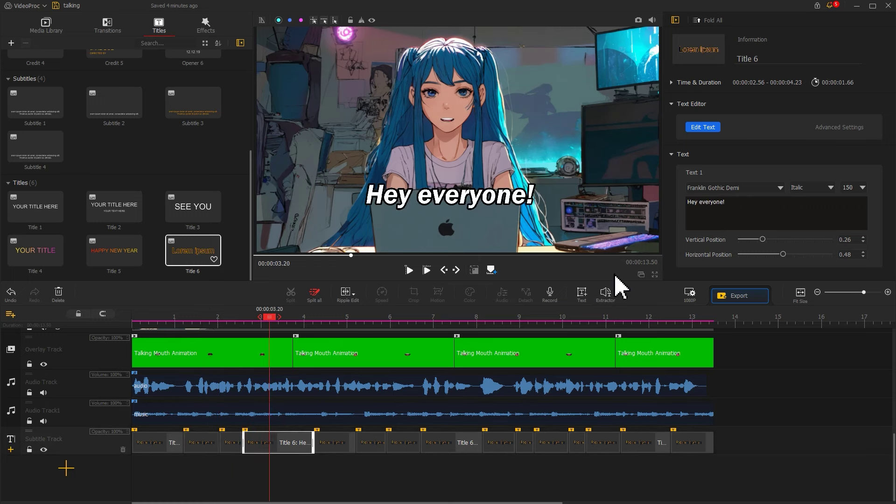
pyautogui.tripleClick(707, 205)
pyautogui.write('talking animated avatars')
pyautogui.click(338, 443)
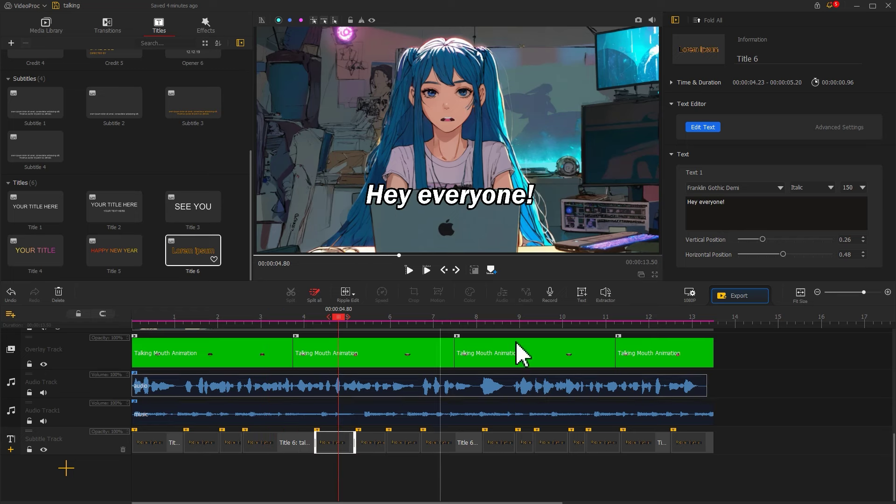
pyautogui.write('are super popular')
pyautogui.click(374, 444)
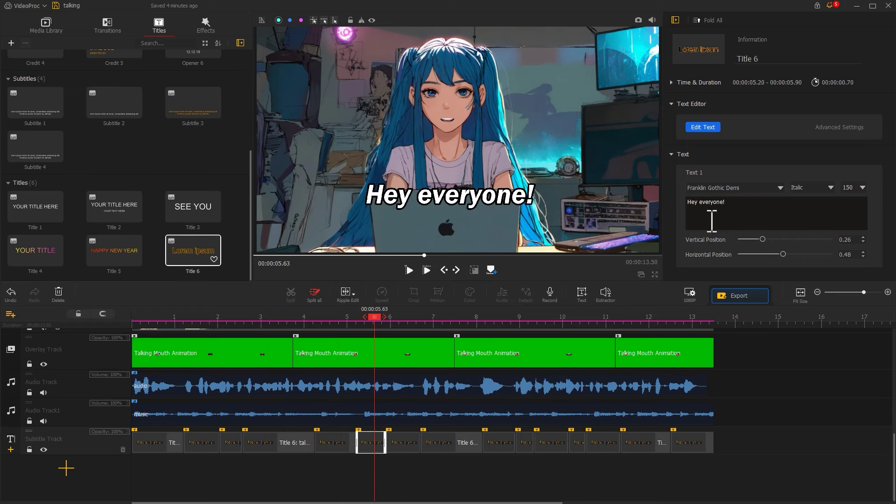
pyautogui.tripleClick(691, 205)
pyautogui.write('on YouTube')
pyautogui.click(415, 446)
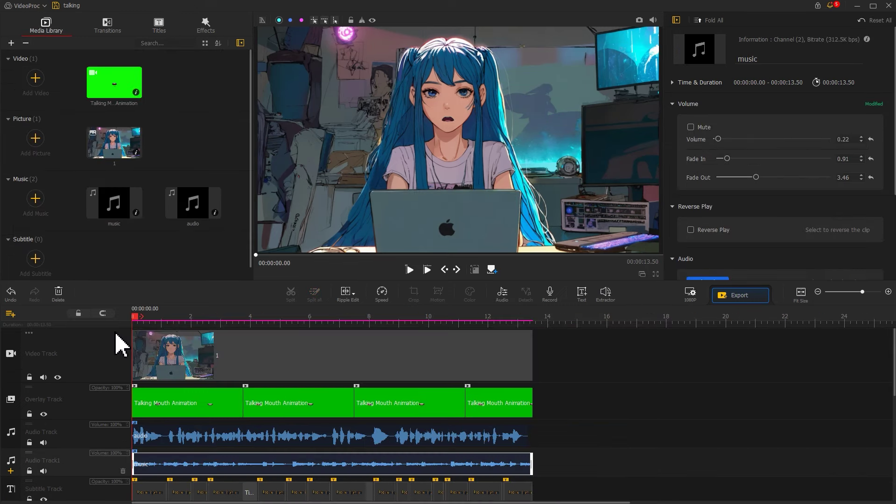
# Step: Play the project from the start to check the subtitles against the voice
pyautogui.press('space')
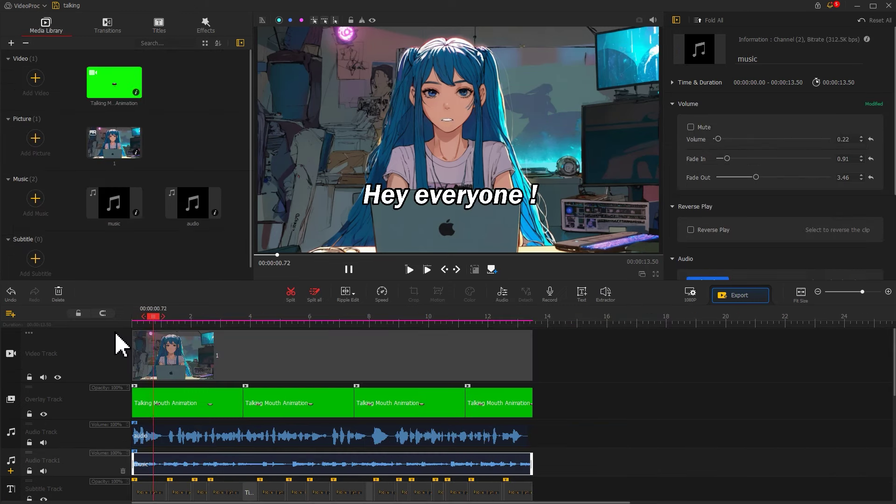